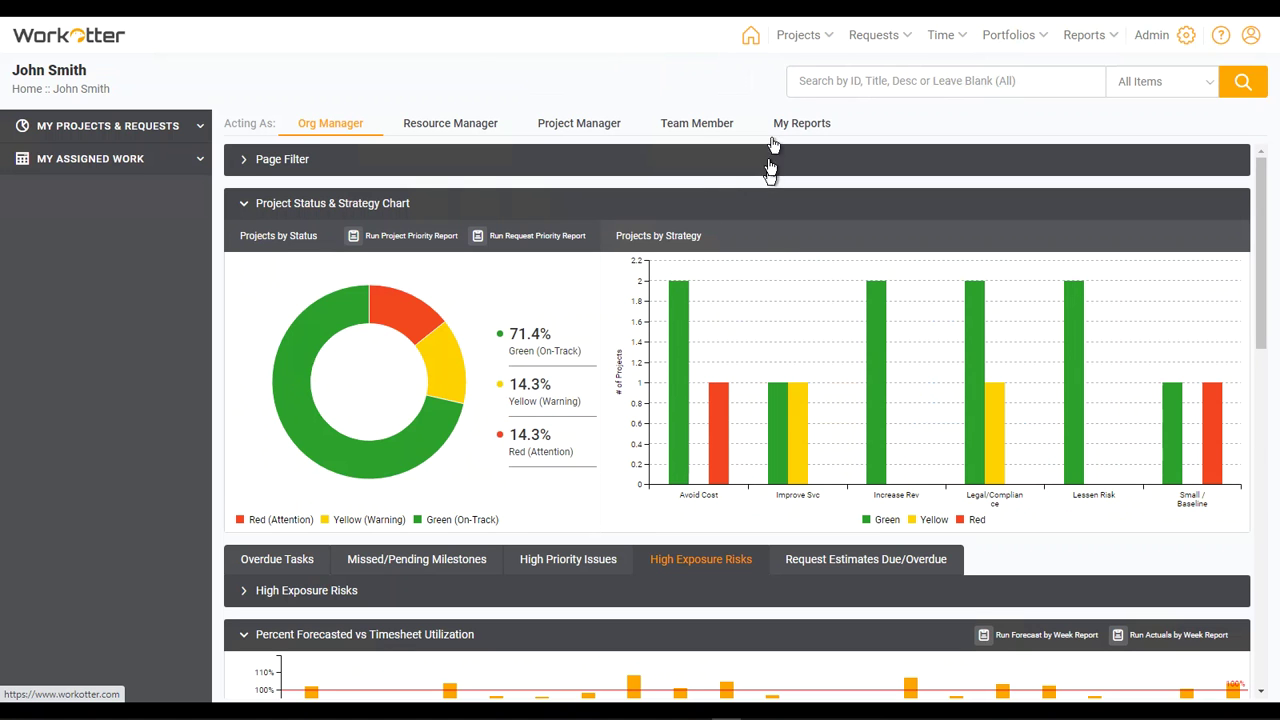
# Open project 4171, Inspector and Machine Settings, from the Active stage project list.
pyautogui.click(801, 38)
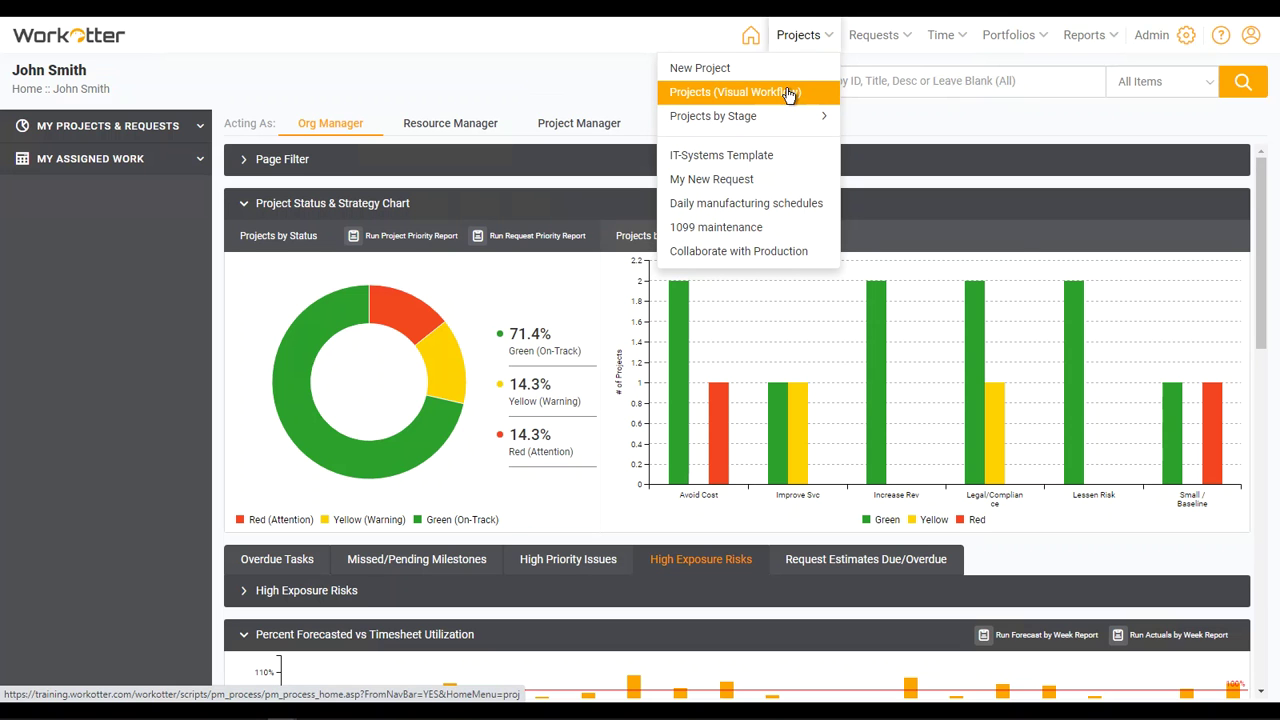
pyautogui.moveTo(790, 118)
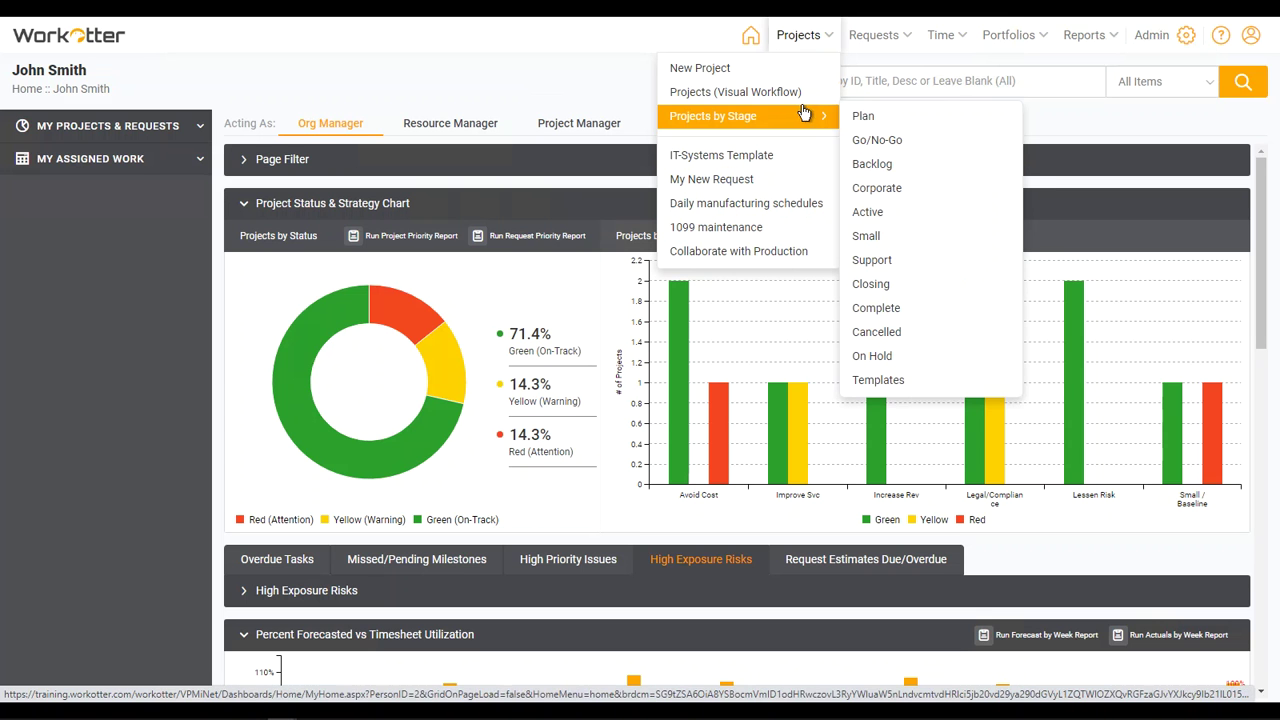
pyautogui.click(879, 220)
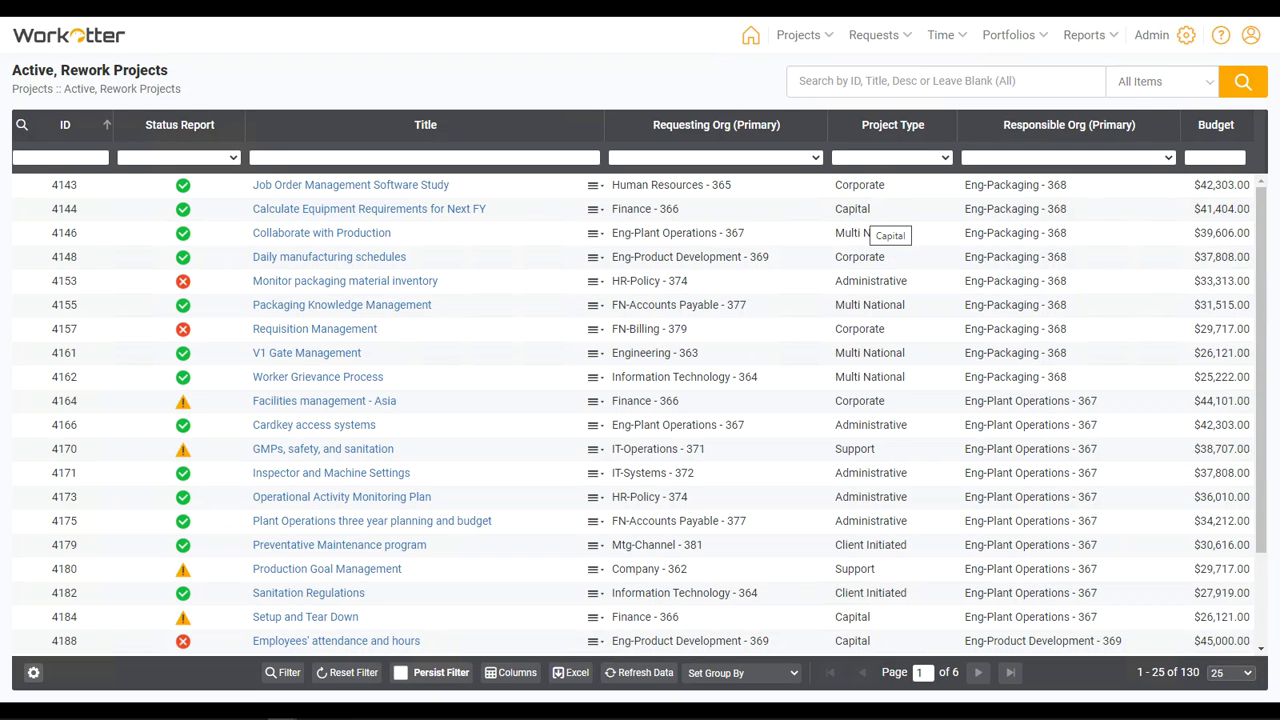
pyautogui.click(376, 481)
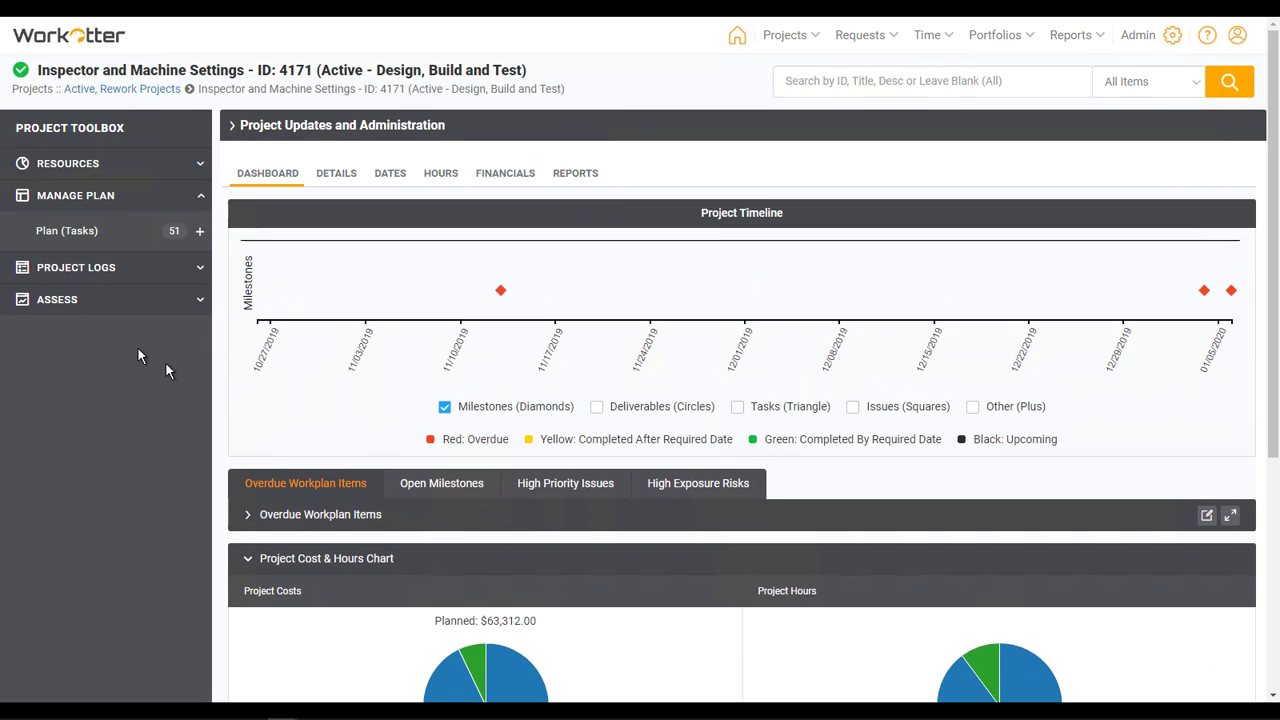
pyautogui.click(110, 196)
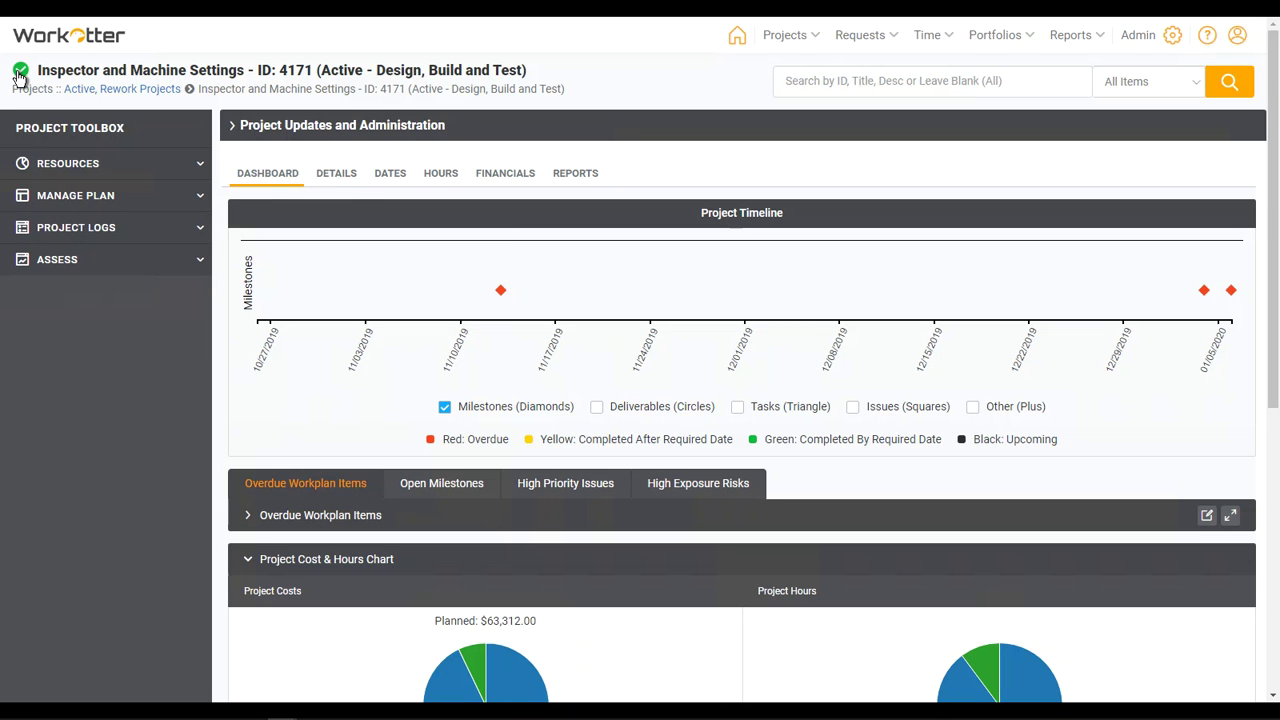
pyautogui.click(19, 76)
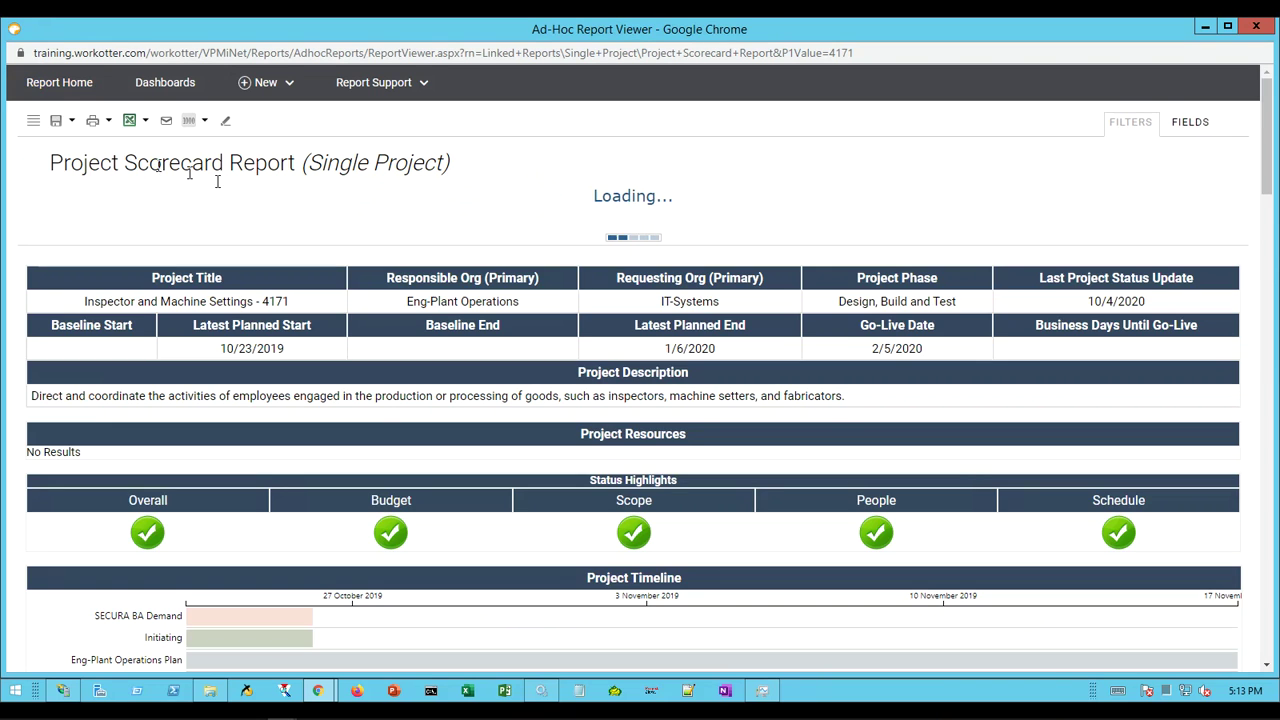
pyautogui.scroll(-2, 787, 428)
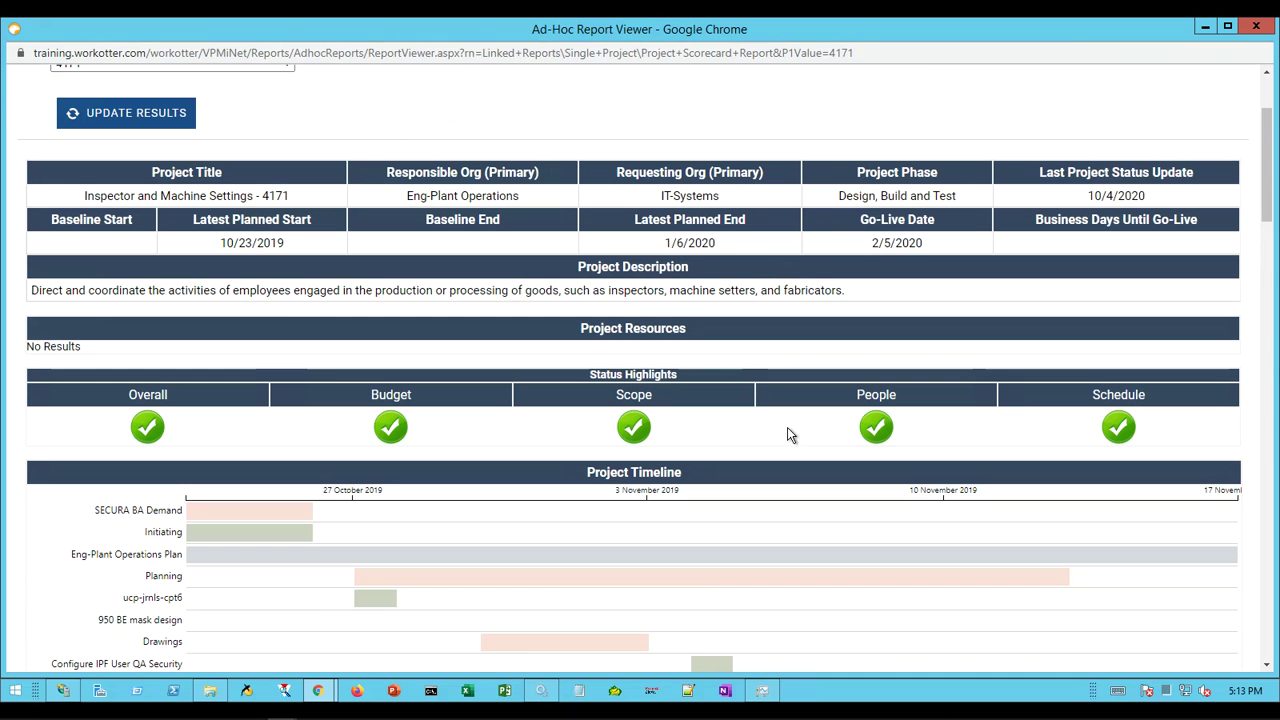
pyautogui.scroll(-3, 787, 432)
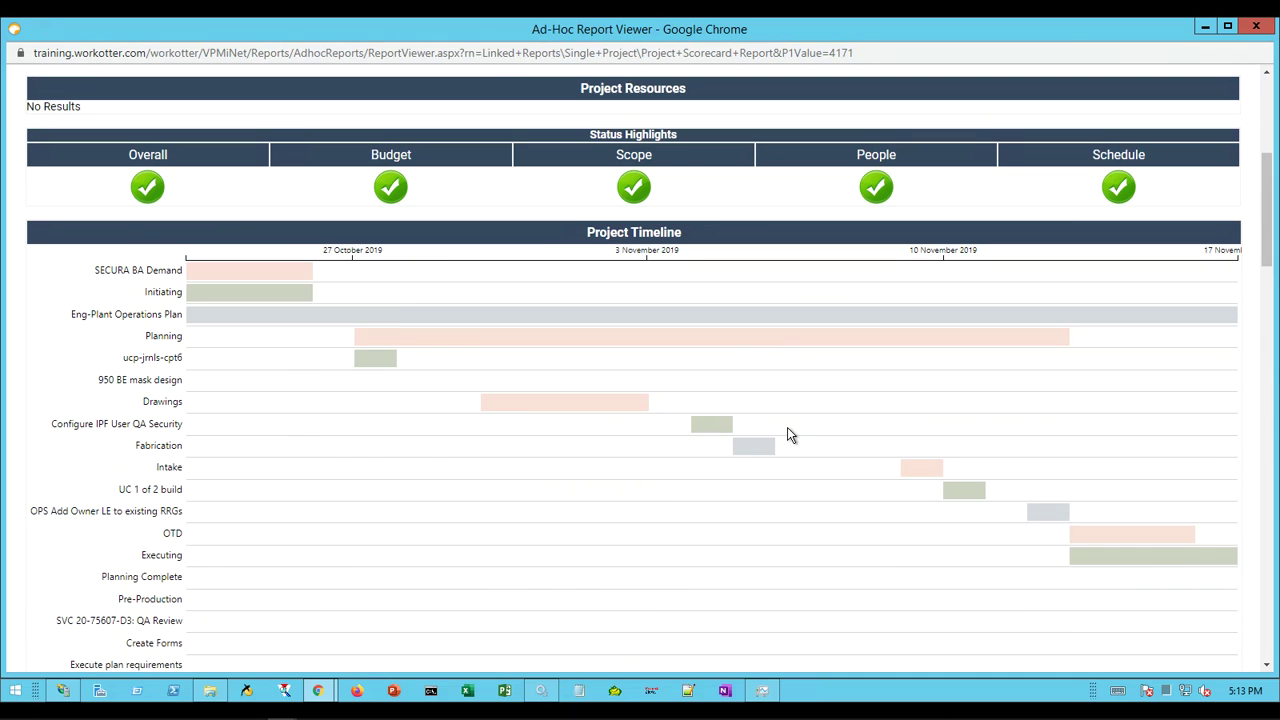
pyautogui.scroll(5, 787, 428)
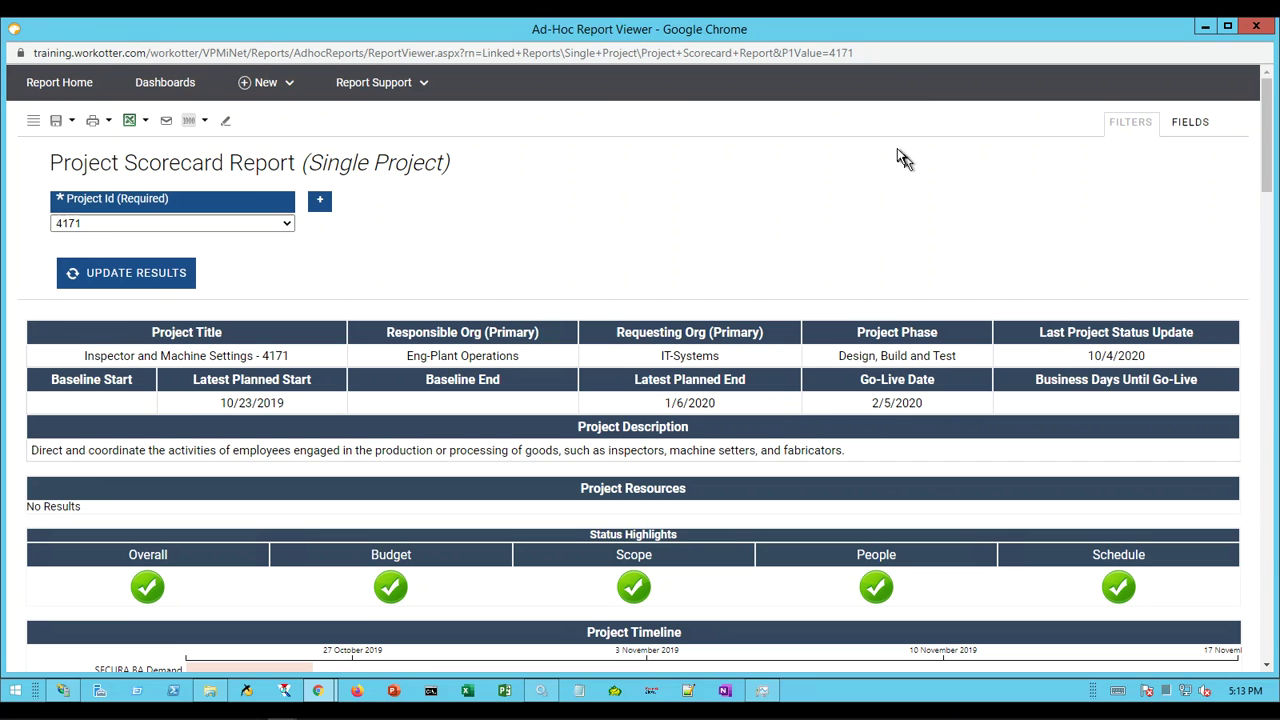
pyautogui.click(1255, 27)
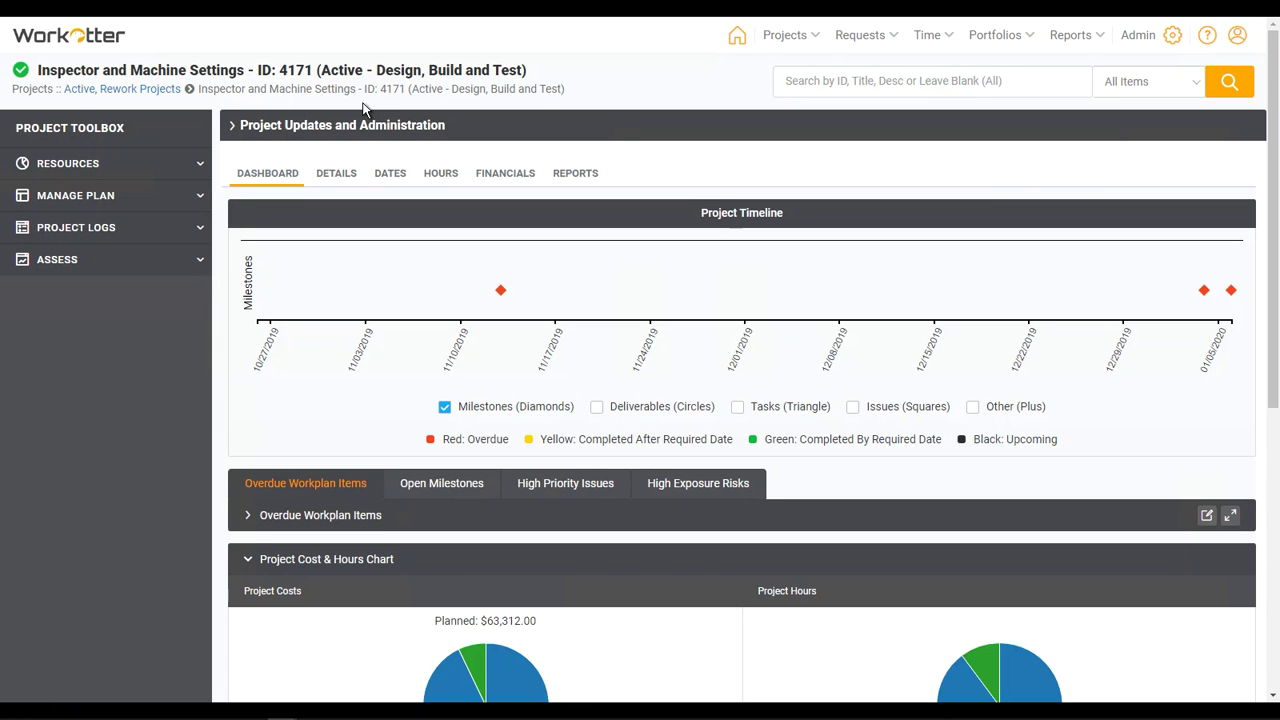
# Toggle the project's update and administration options, then view its Reports, Dates and Dashboard tabs.
pyautogui.click(233, 129)
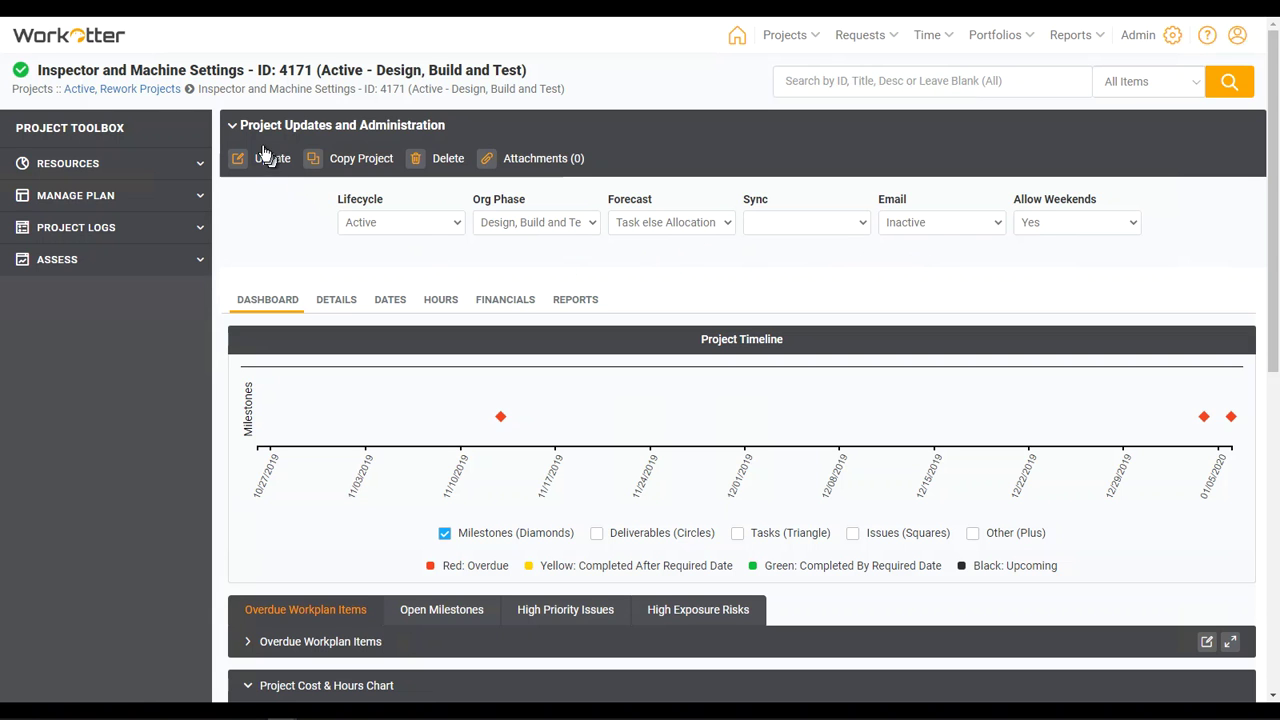
pyautogui.click(233, 128)
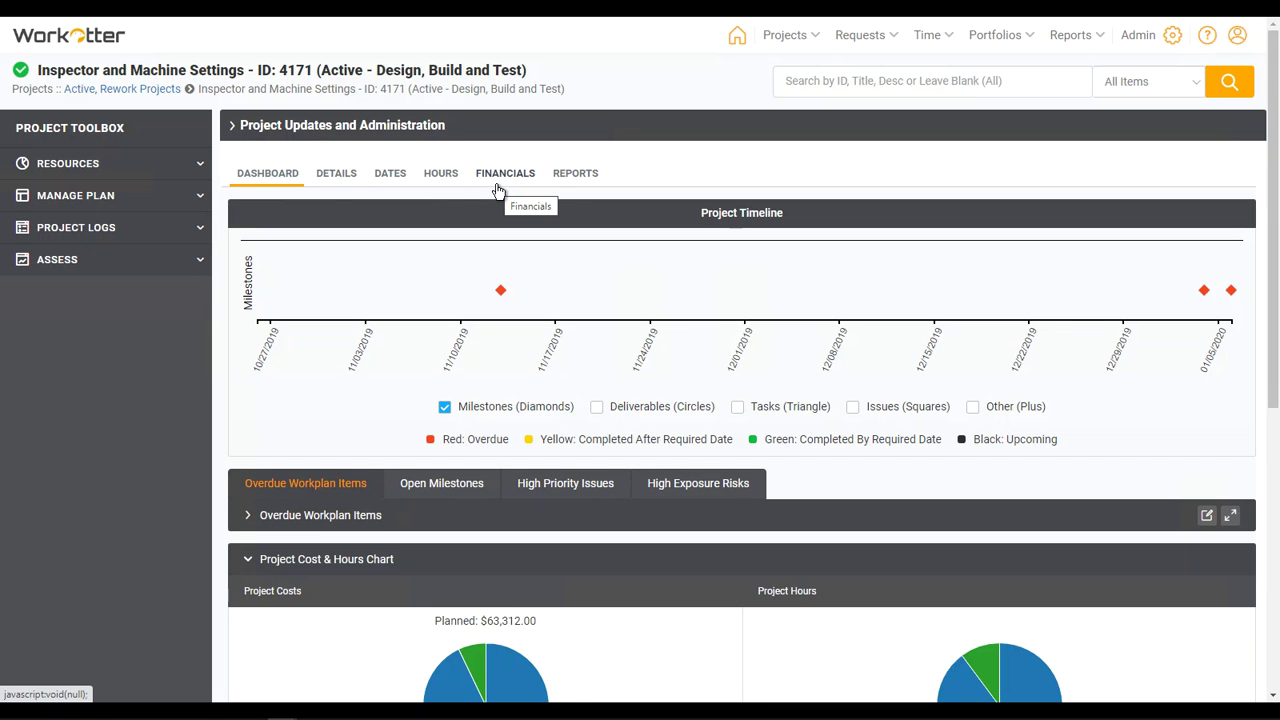
pyautogui.click(576, 175)
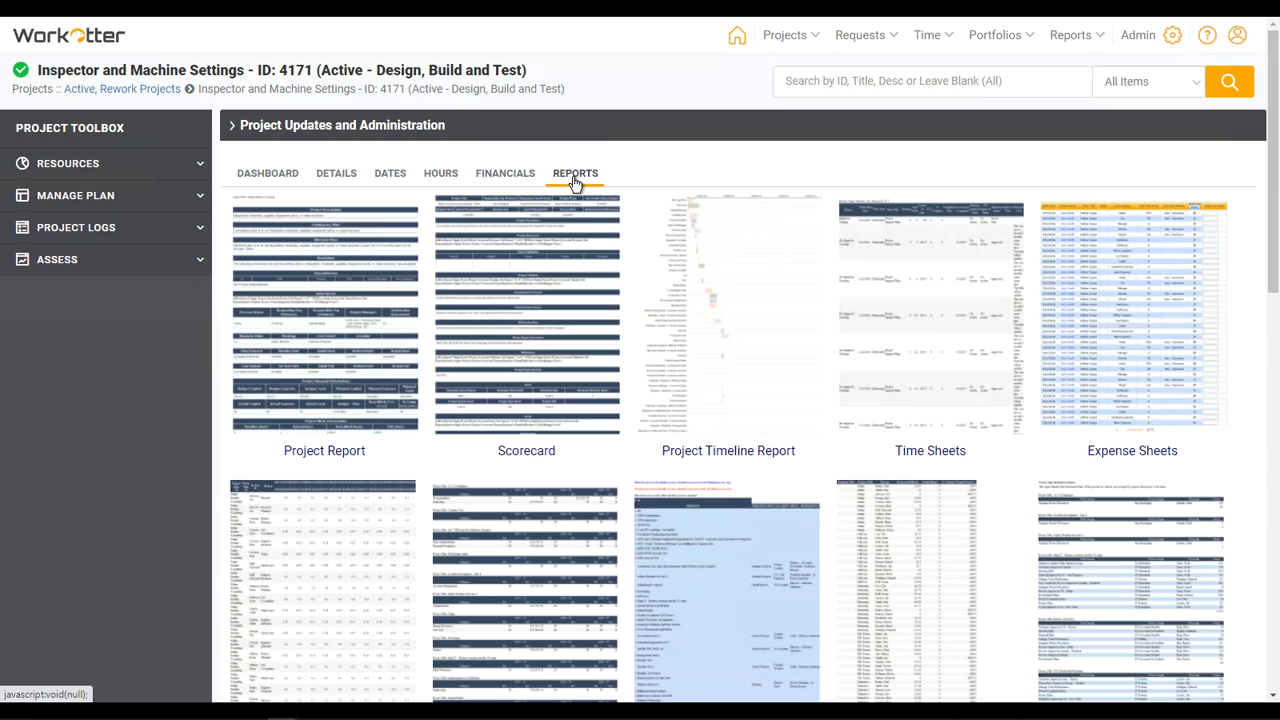
pyautogui.click(389, 178)
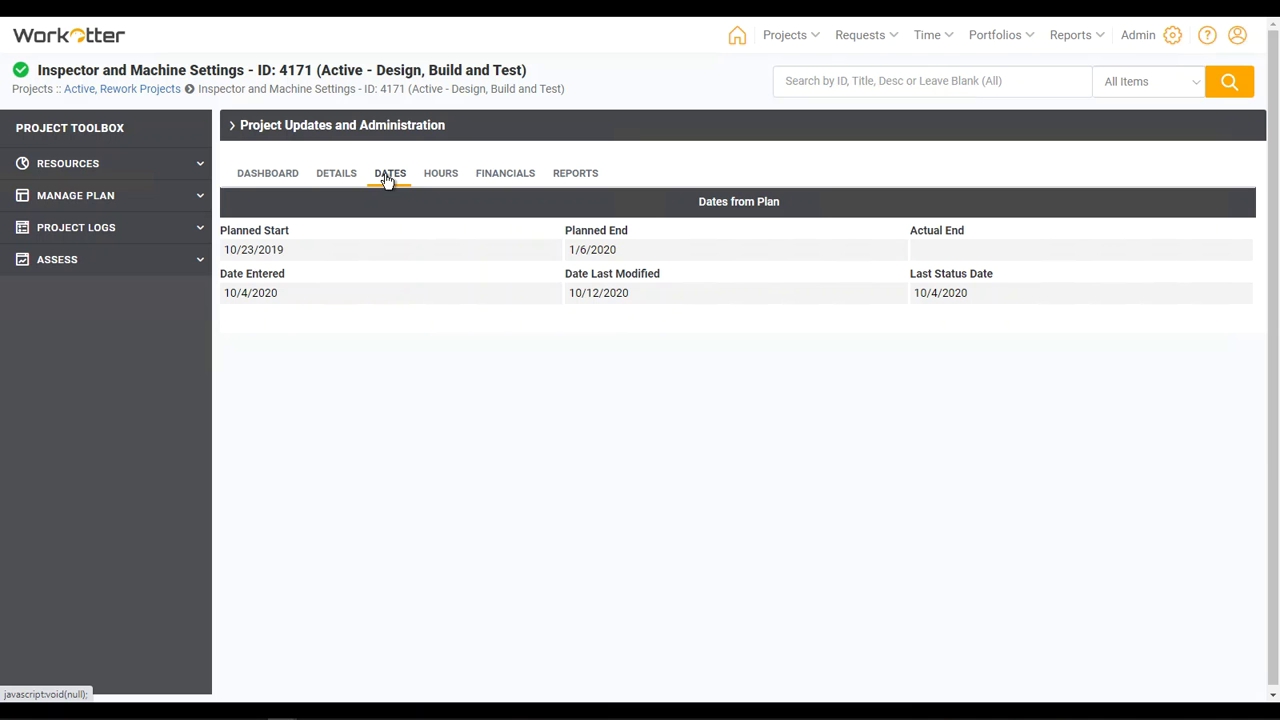
pyautogui.click(283, 174)
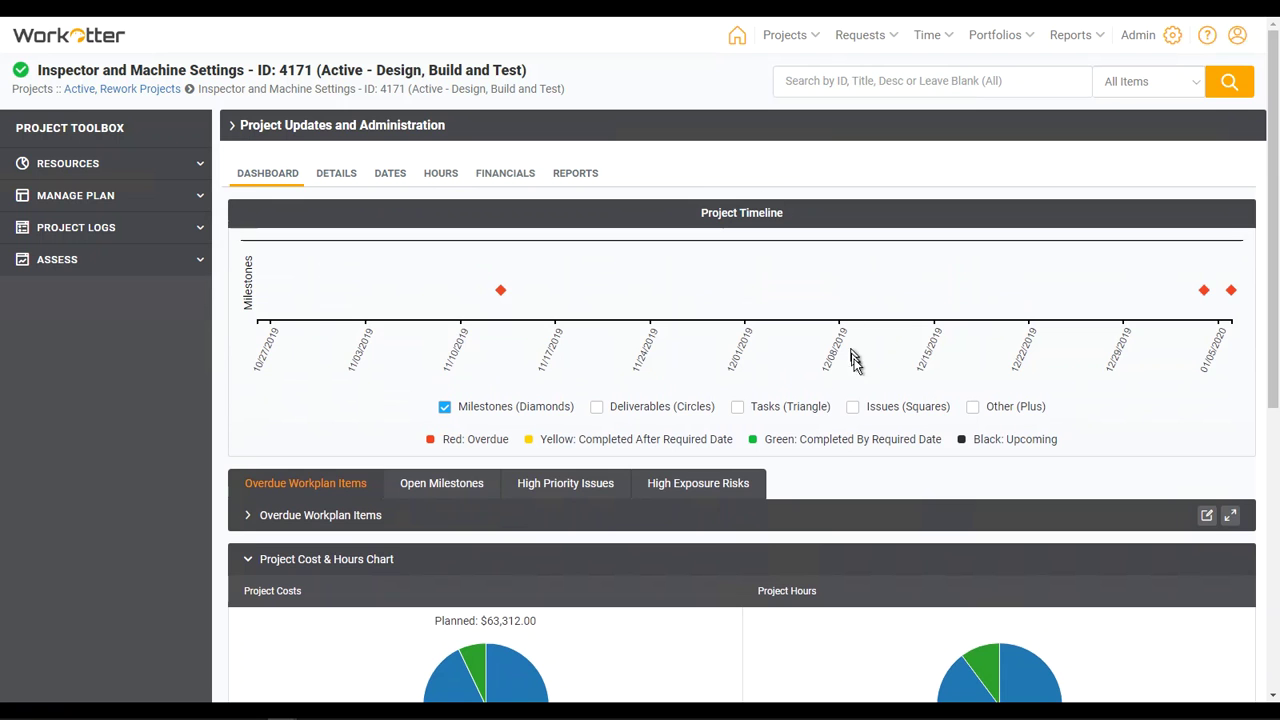
# Expand Overdue Workplan Items and enlarge its table, then restore it to five rows.
pyautogui.scroll(-1, 847, 390)
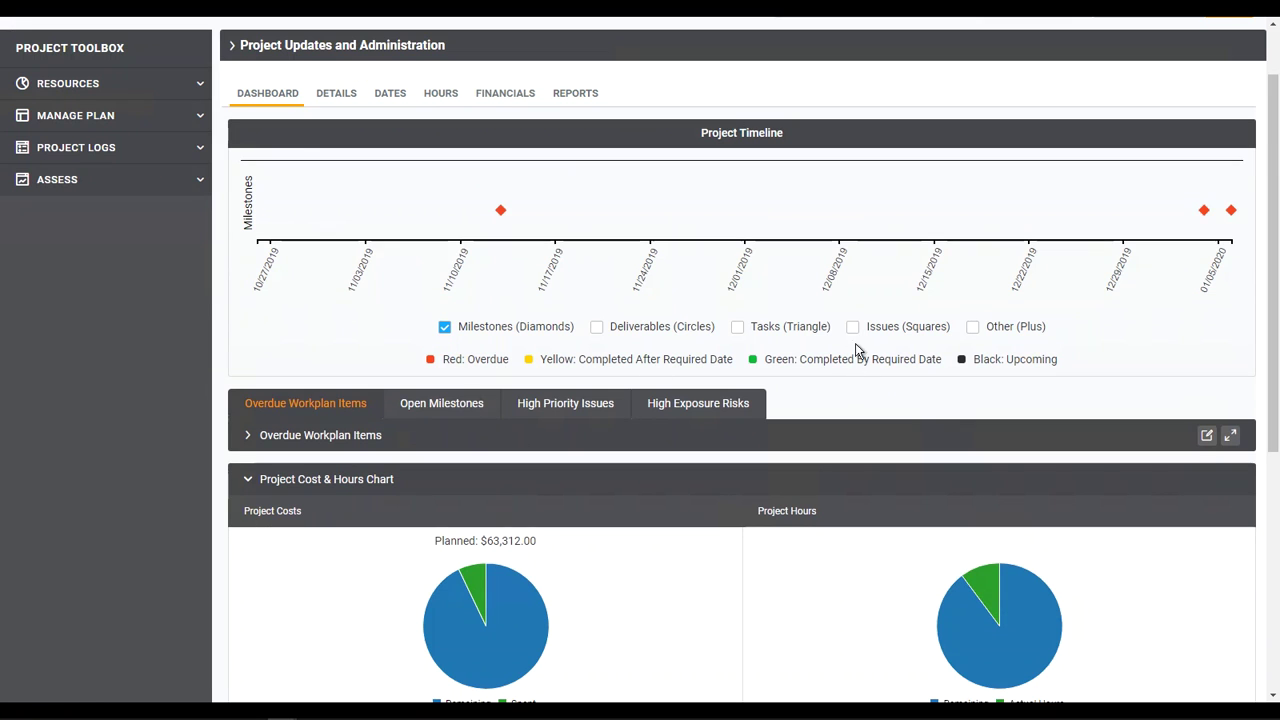
pyautogui.click(247, 437)
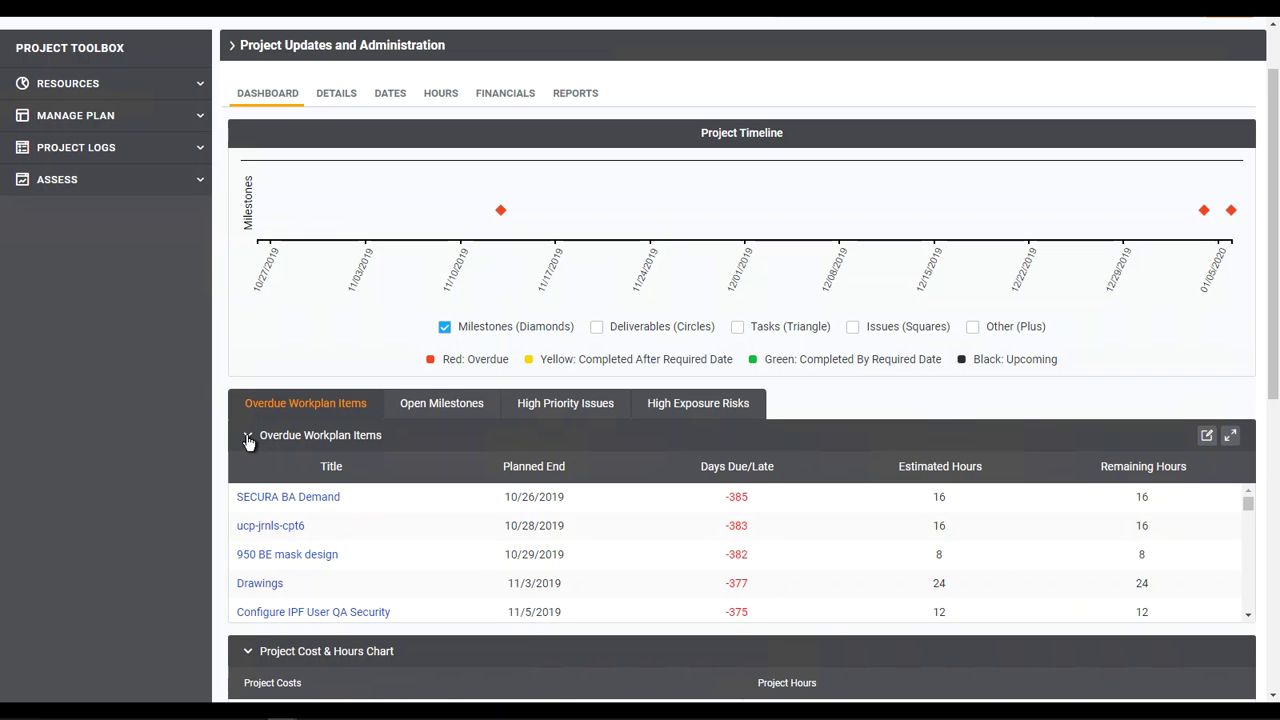
pyautogui.click(1229, 438)
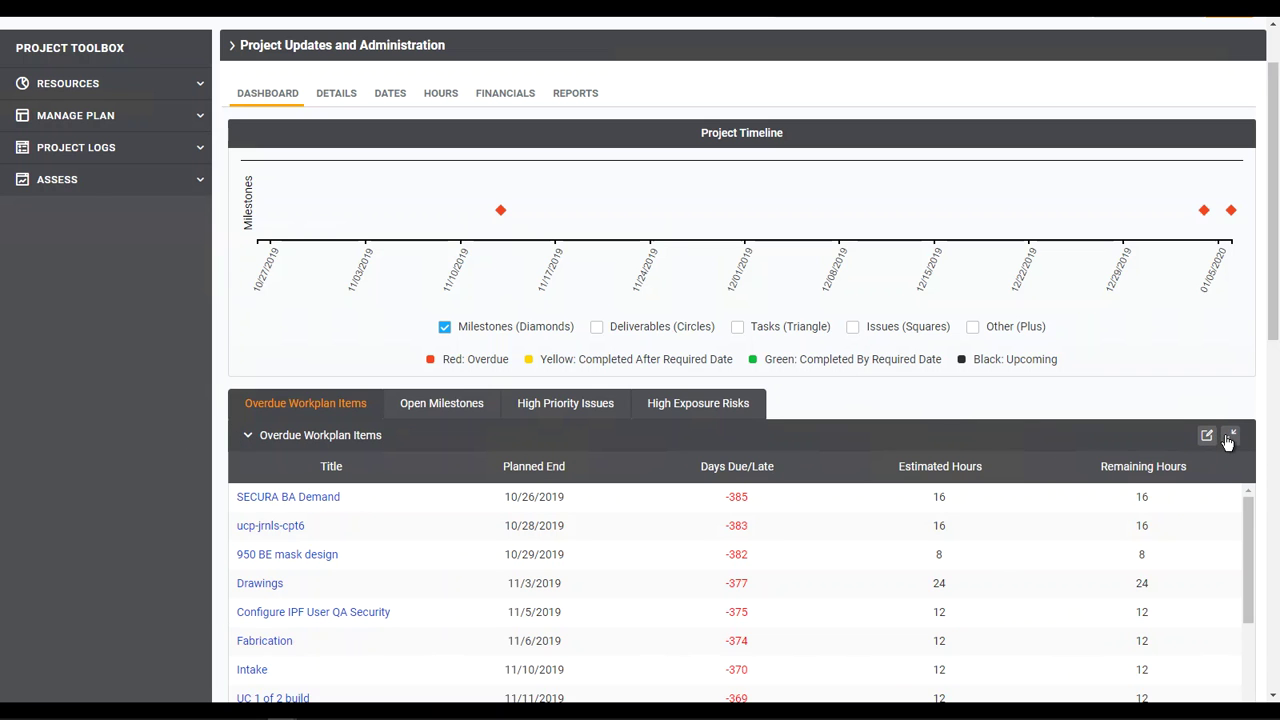
pyautogui.scroll(-2, 1205, 481)
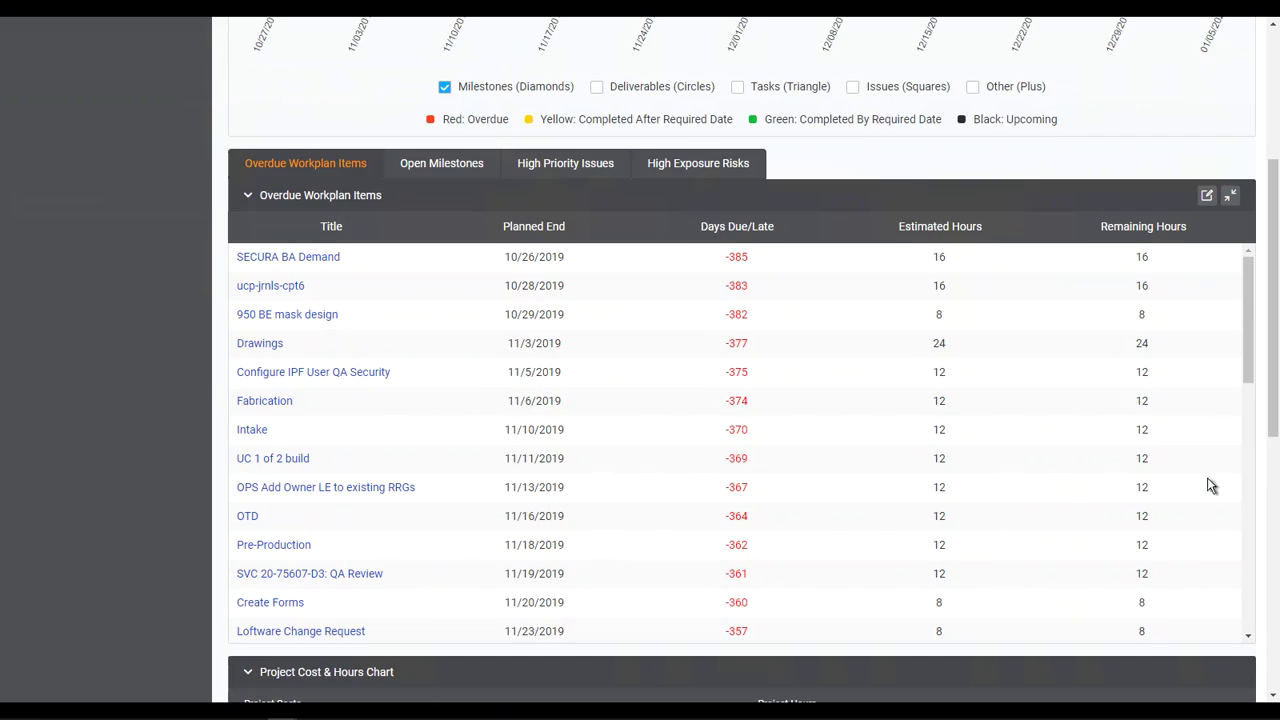
pyautogui.scroll(1, 1207, 485)
pyautogui.click(1229, 278)
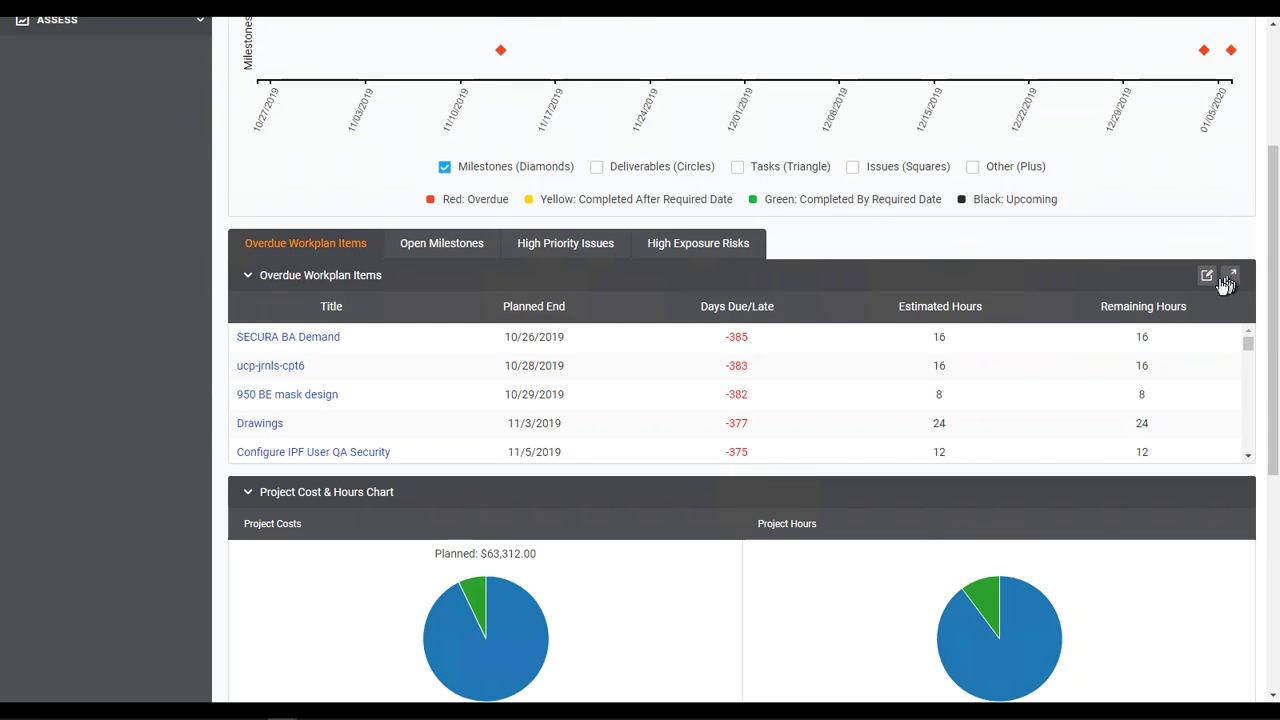
pyautogui.scroll(-3, 1128, 349)
pyautogui.scroll(-2, 975, 557)
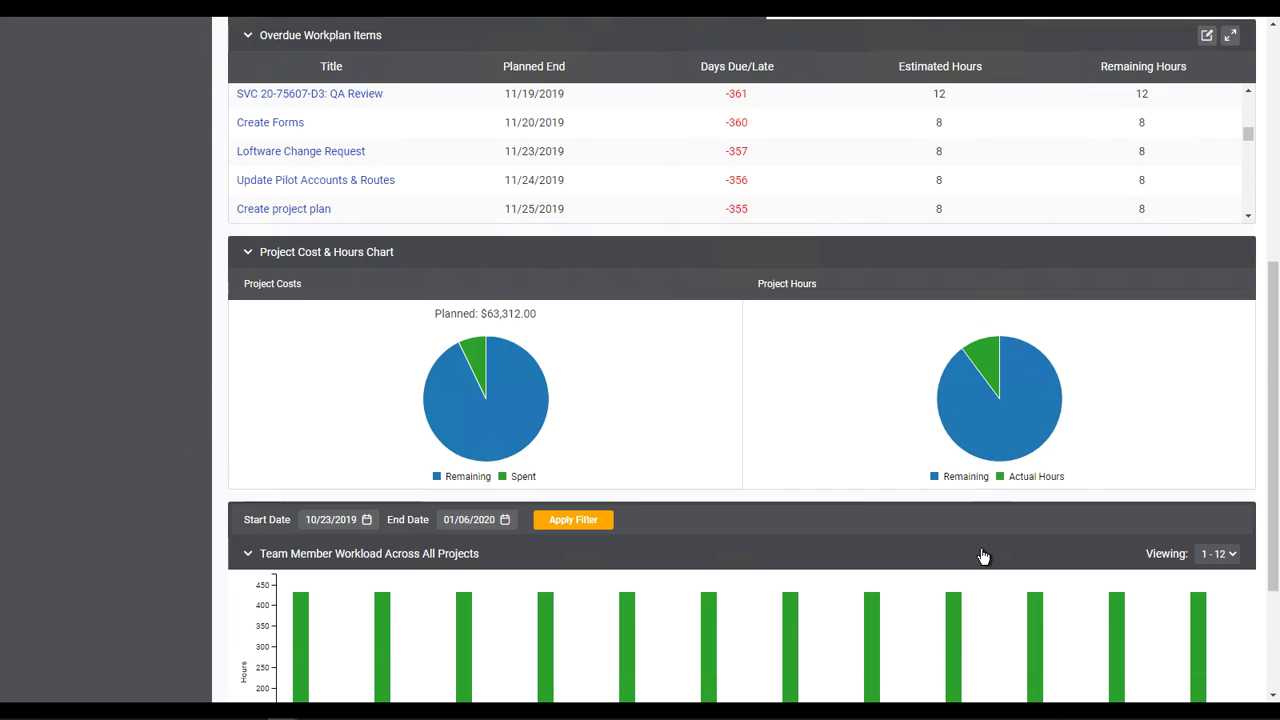
pyautogui.scroll(-2, 983, 557)
pyautogui.scroll(1, 983, 557)
pyautogui.scroll(6, 985, 559)
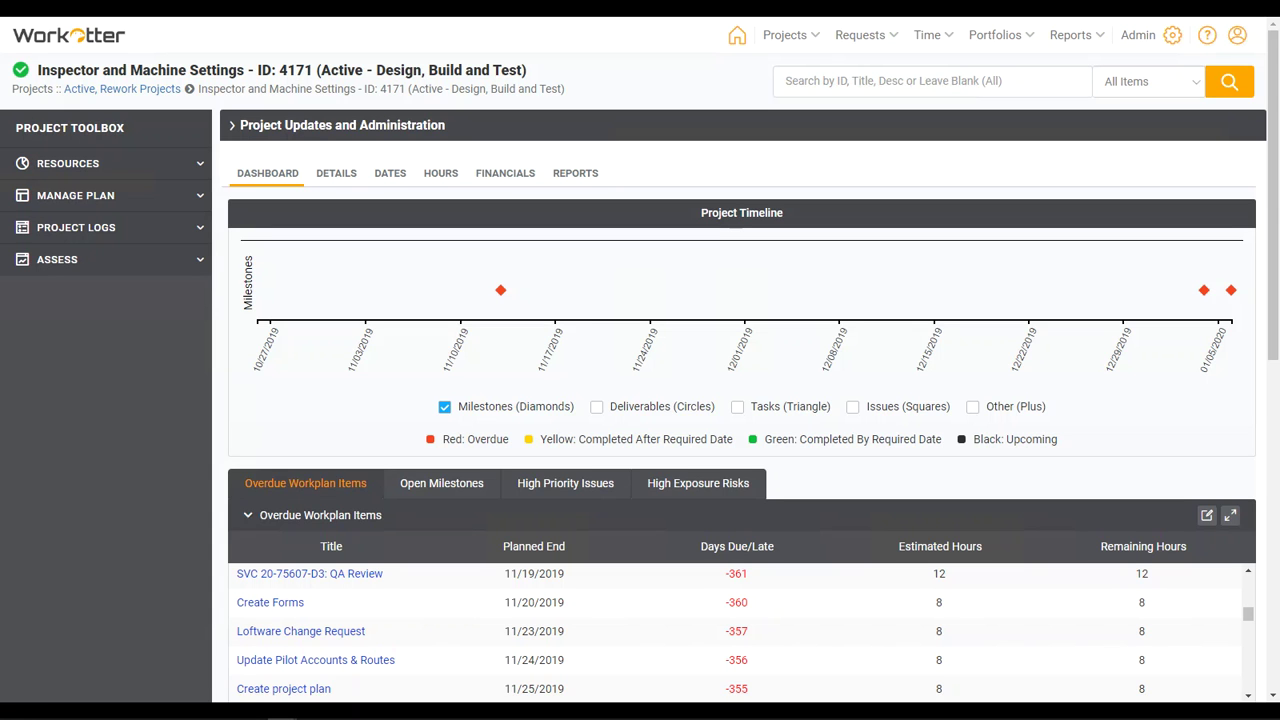
pyautogui.click(139, 168)
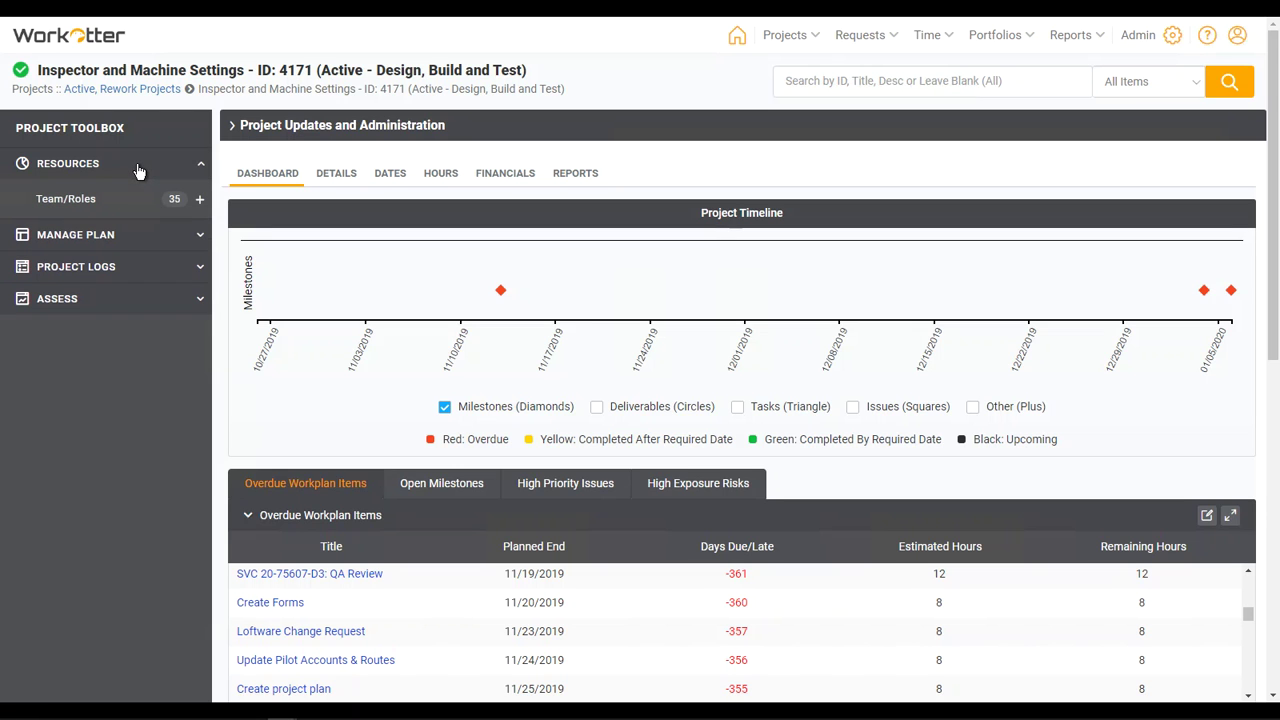
# Open Team/Roles to review all 35 team assignments, then expand Manage Plan.
pyautogui.click(92, 200)
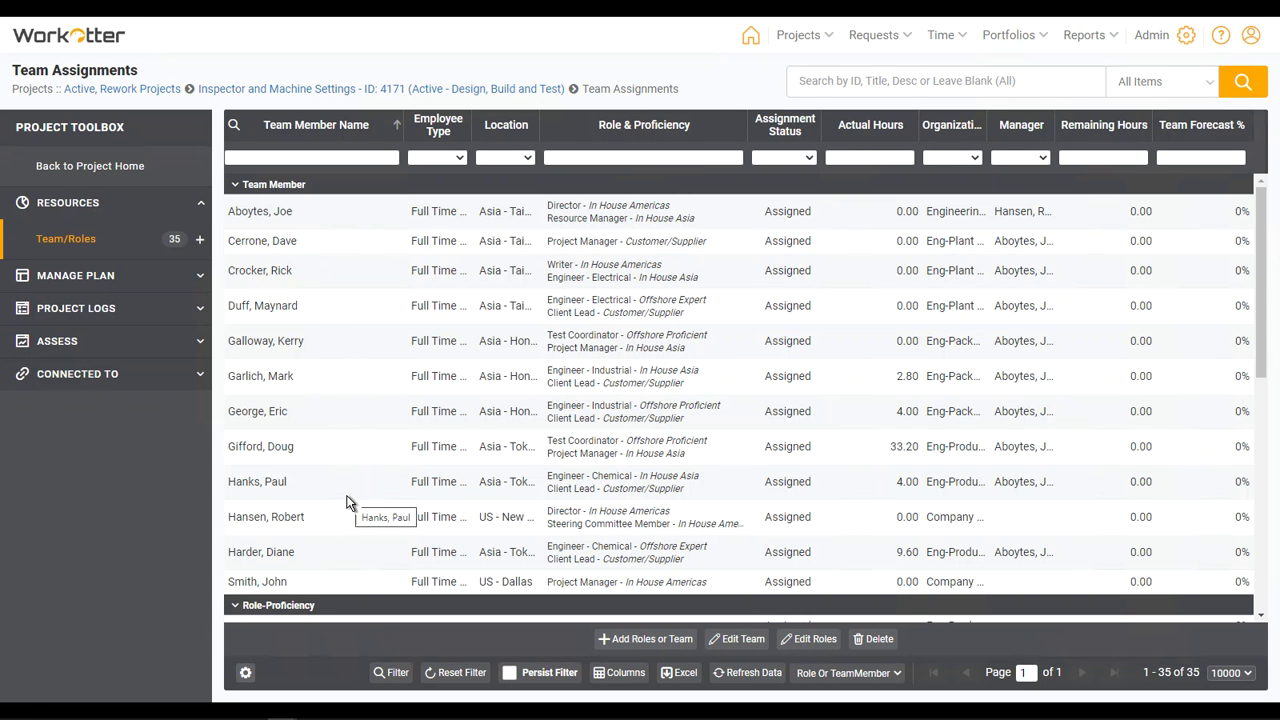
pyautogui.scroll(-3, 347, 497)
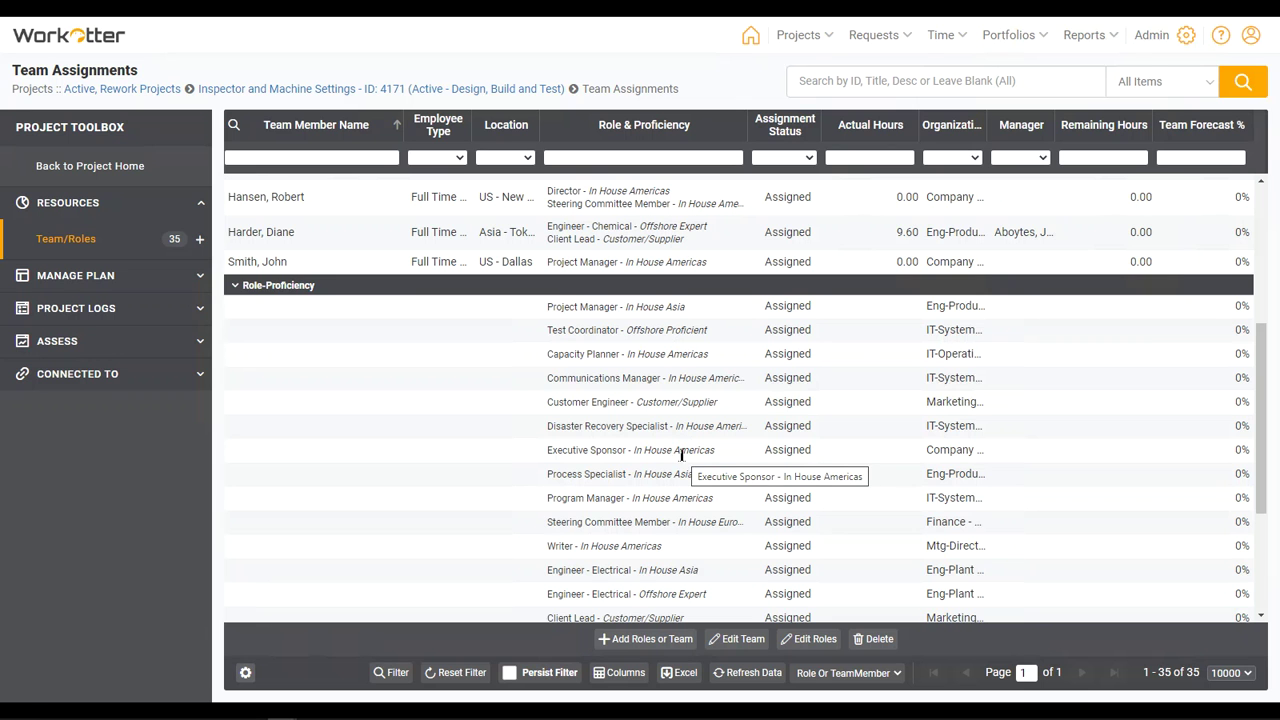
pyautogui.scroll(3, 677, 455)
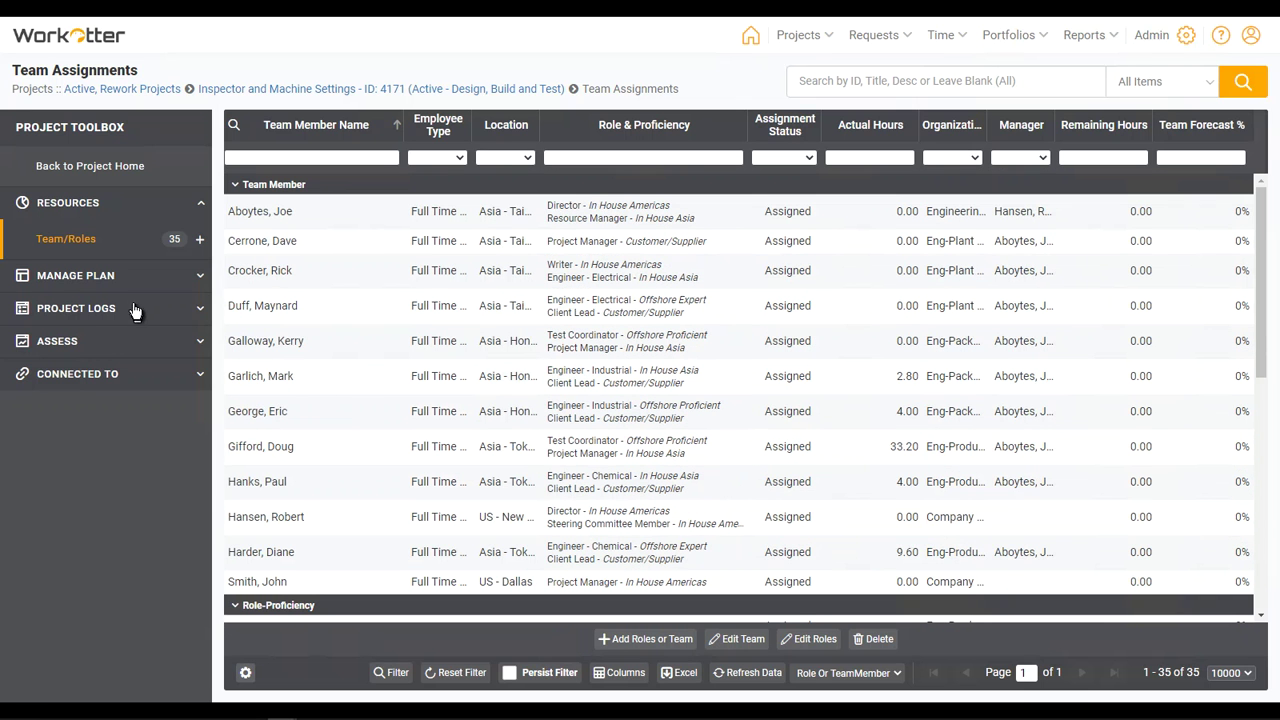
pyautogui.click(78, 282)
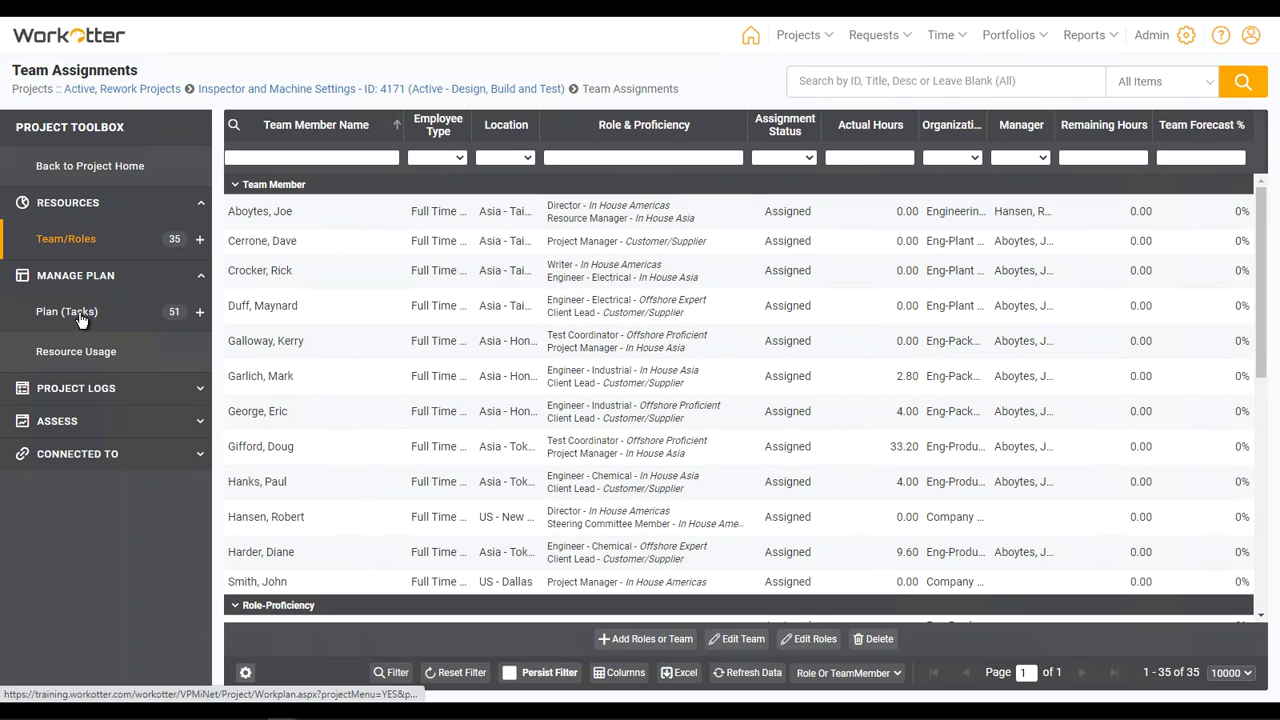
pyautogui.click(67, 312)
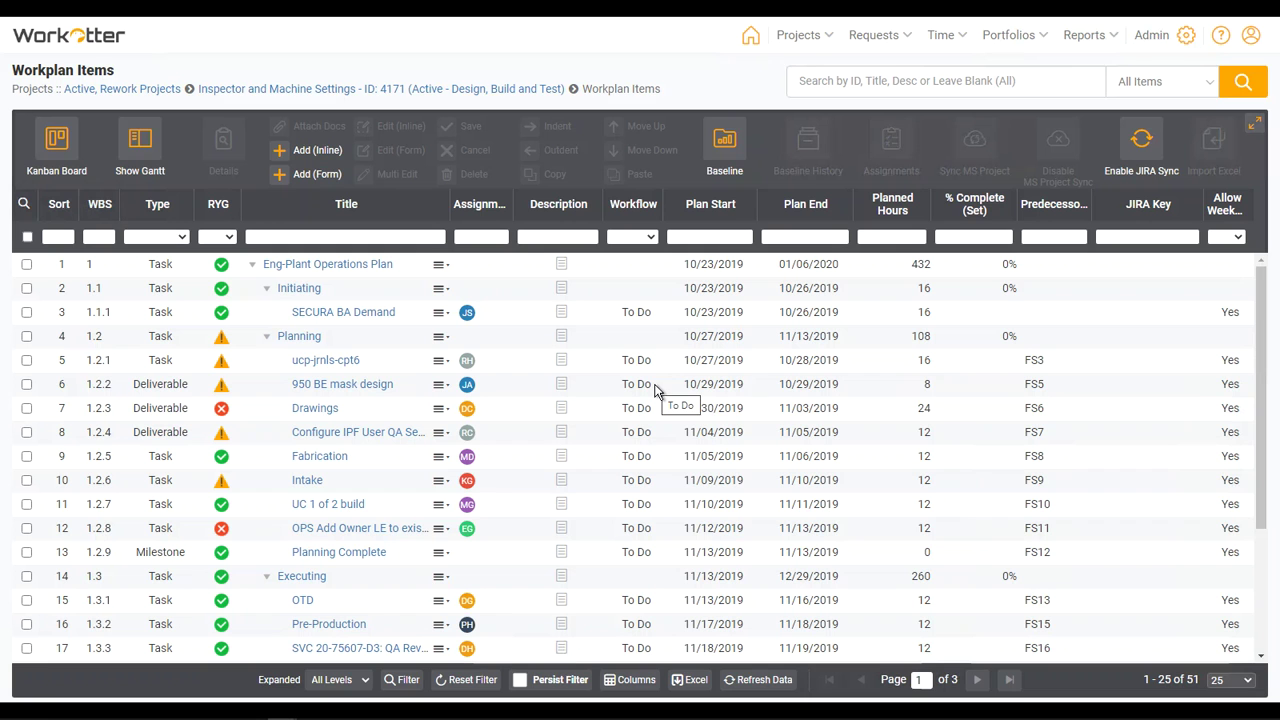
pyautogui.doubleClick(746, 383)
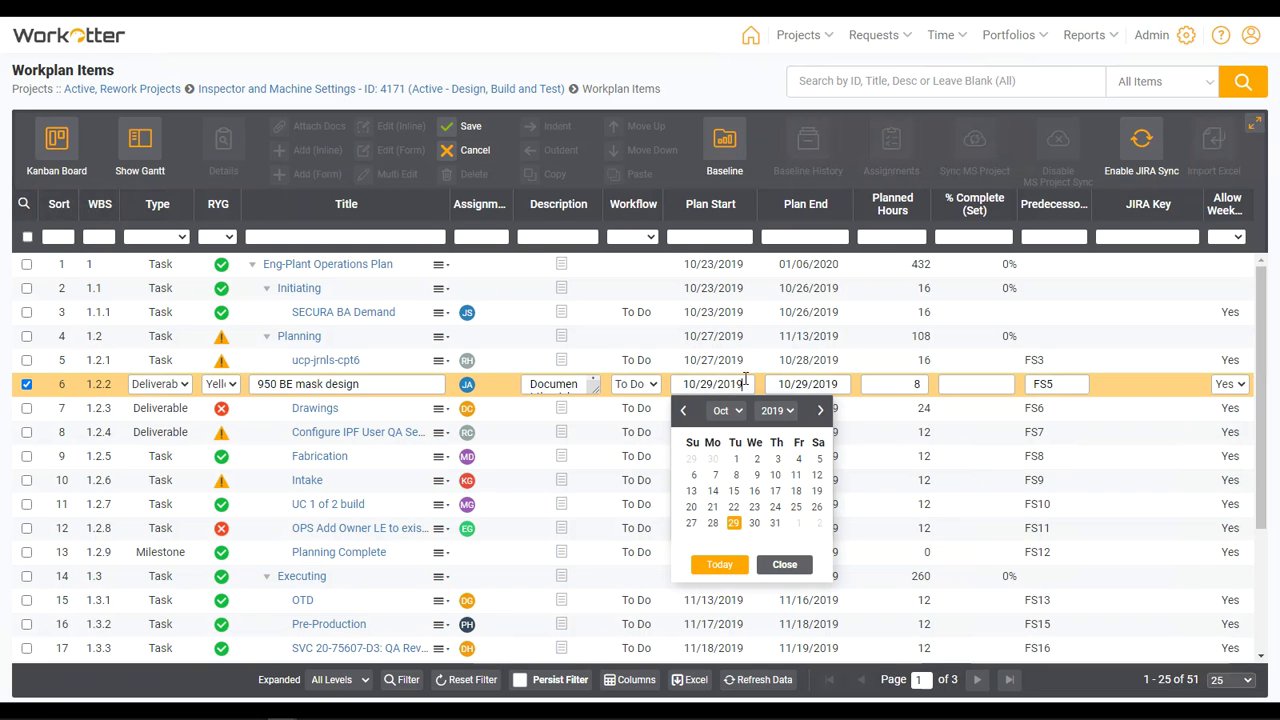
pyautogui.click(785, 566)
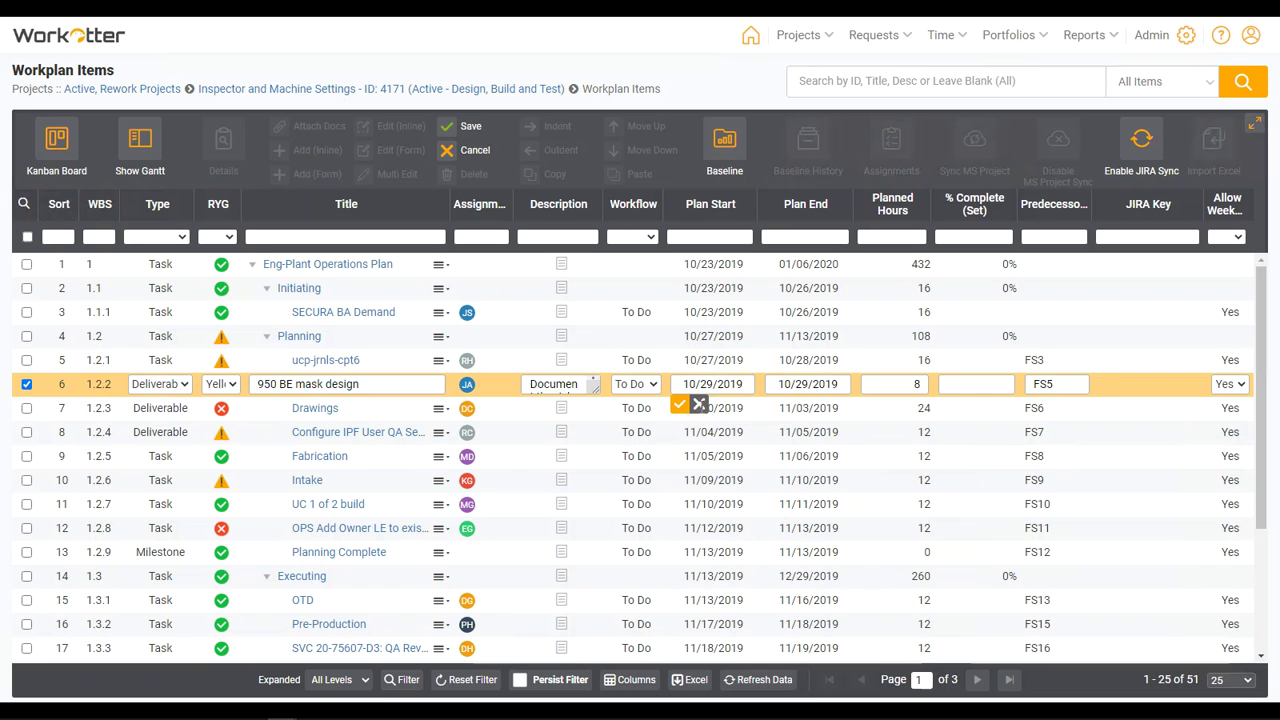
pyautogui.click(700, 406)
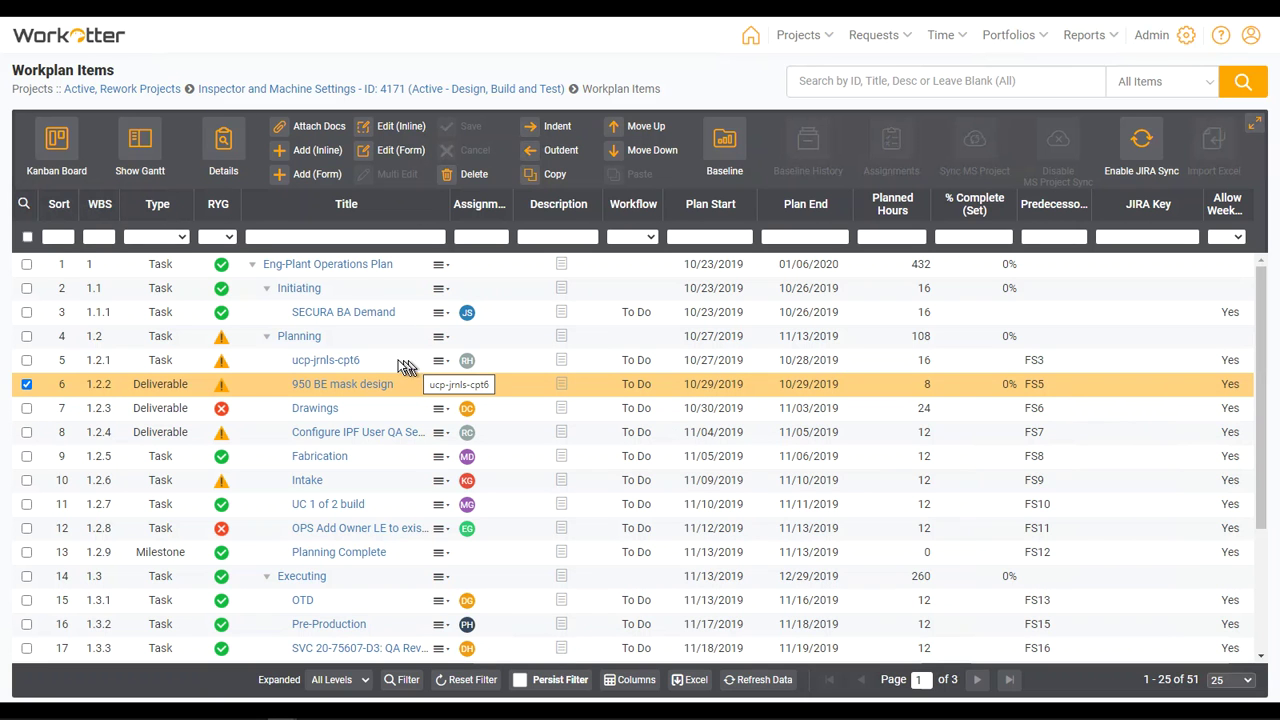
pyautogui.click(26, 385)
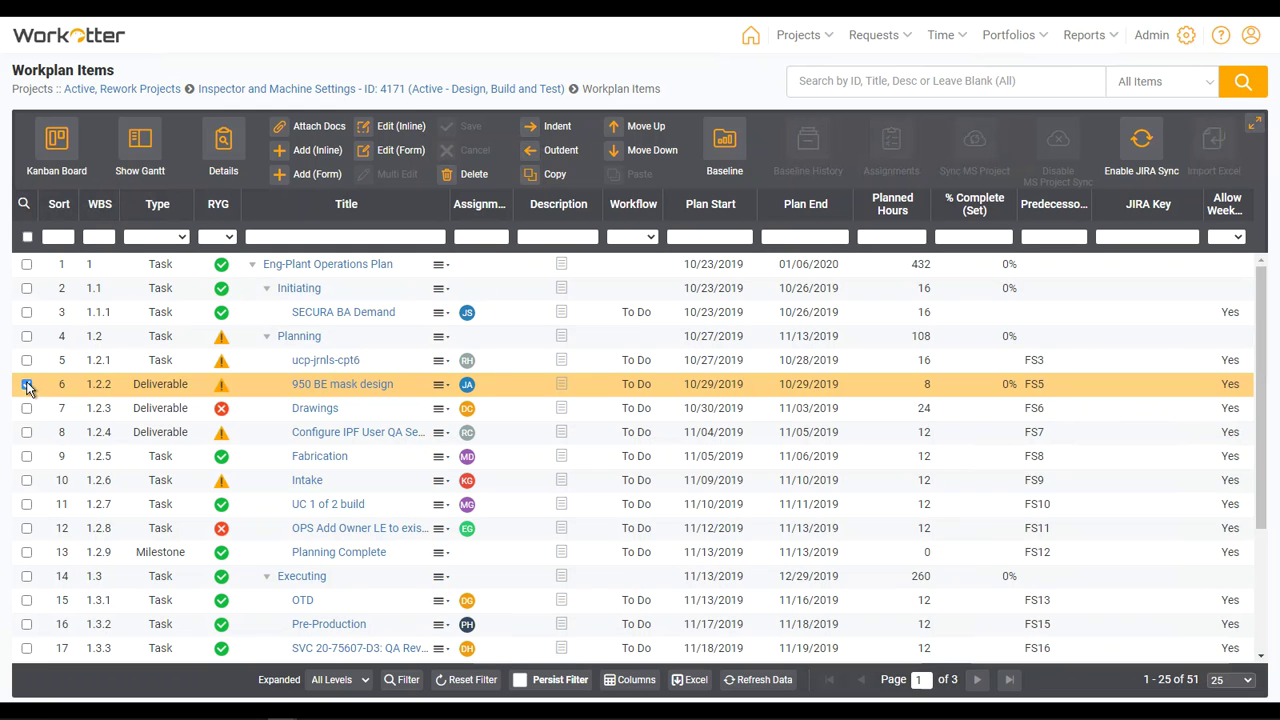
pyautogui.click(27, 386)
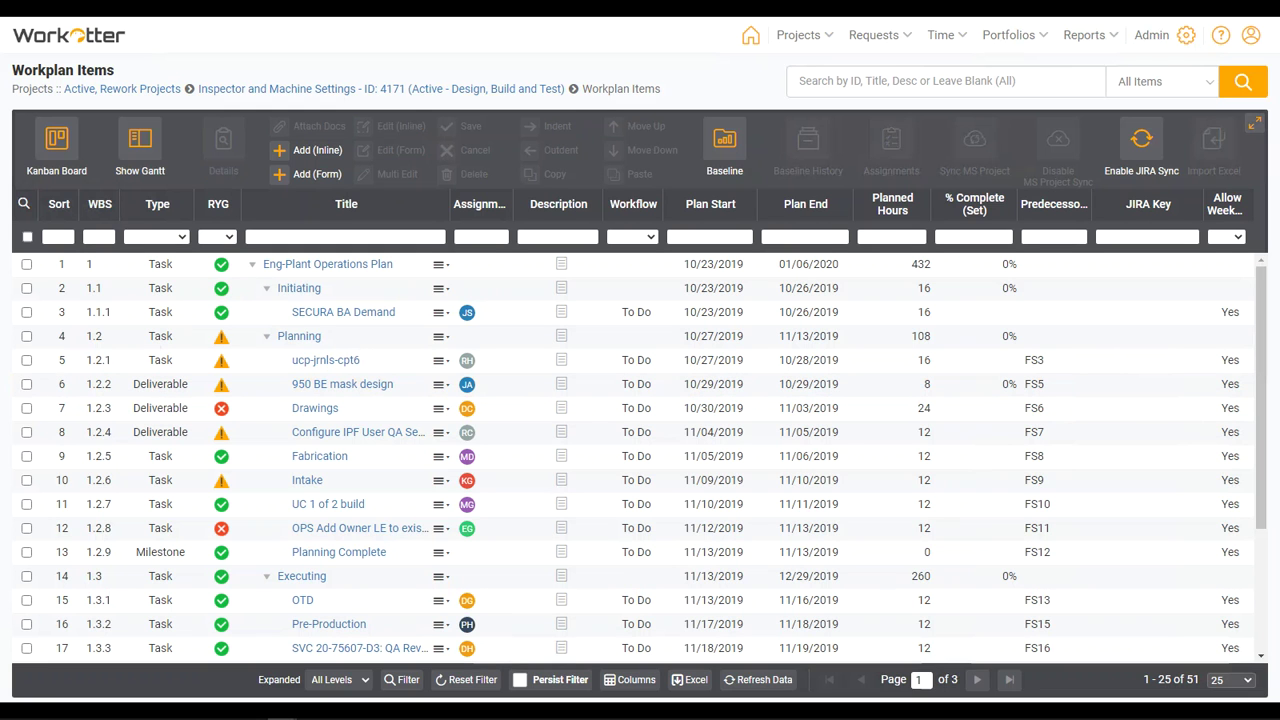
pyautogui.click(266, 337)
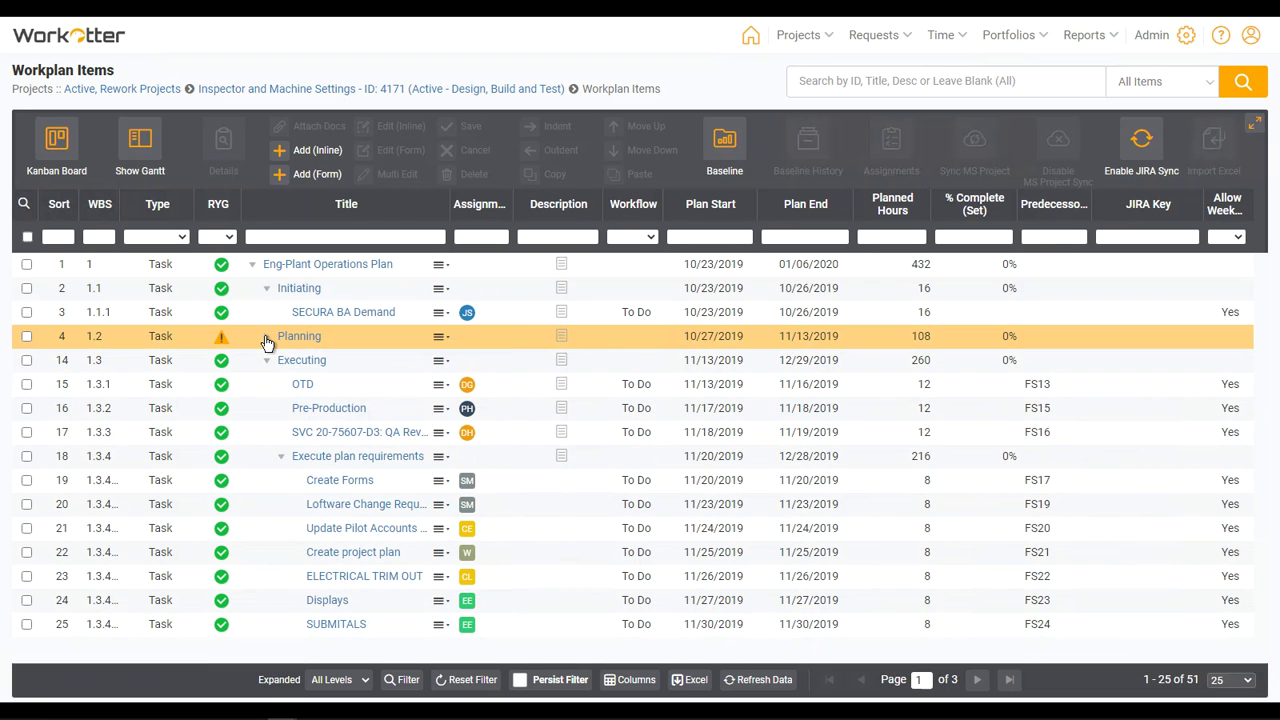
pyautogui.click(265, 339)
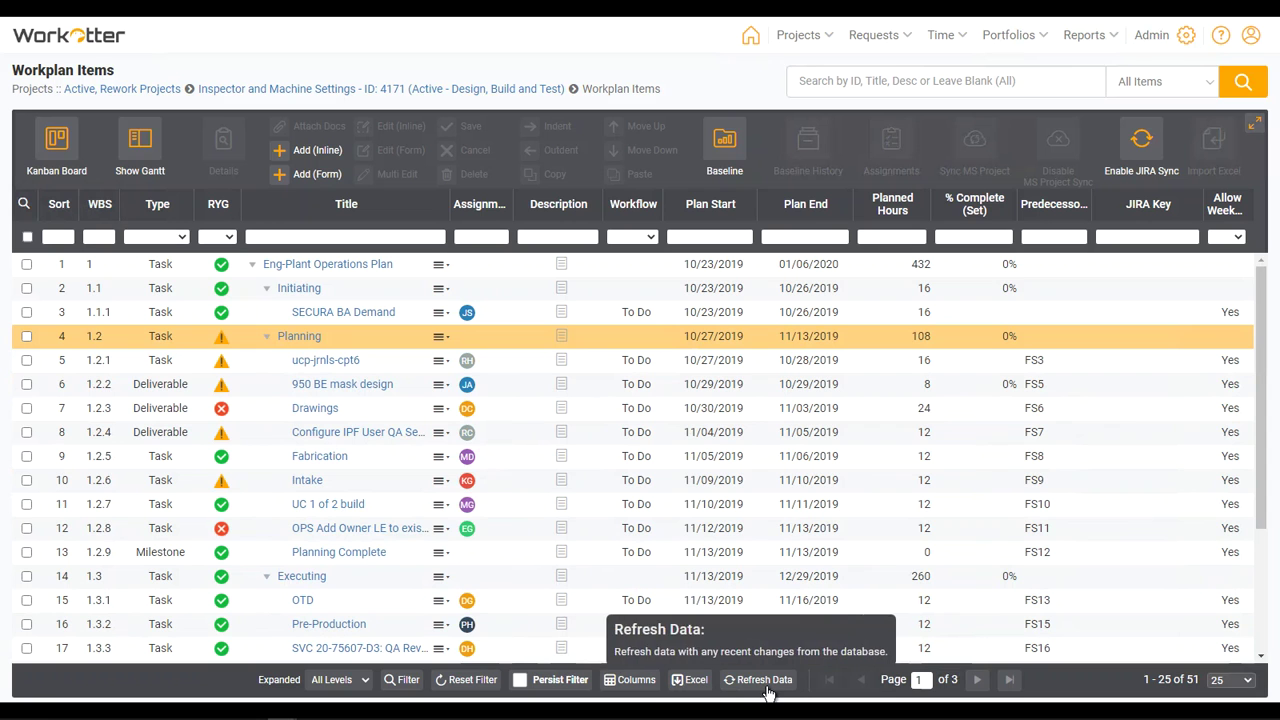
pyautogui.click(355, 687)
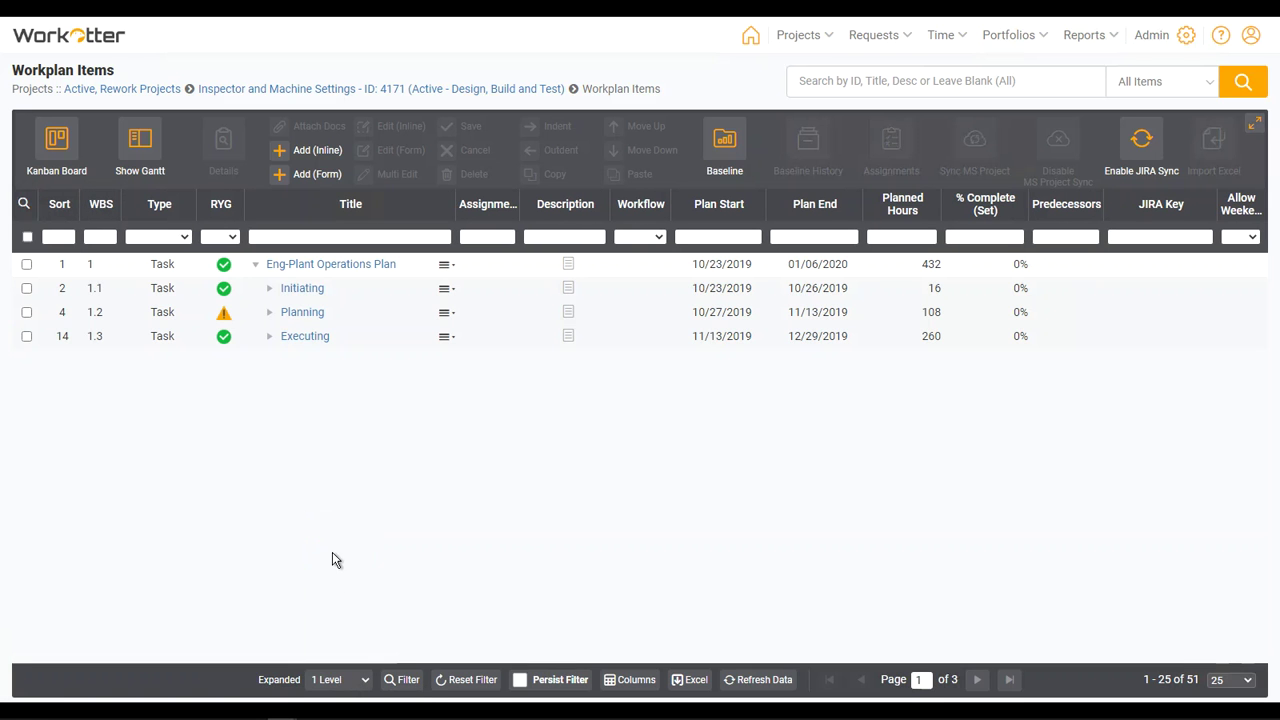
pyautogui.click(345, 687)
pyautogui.click(334, 578)
pyautogui.click(330, 688)
pyautogui.click(336, 652)
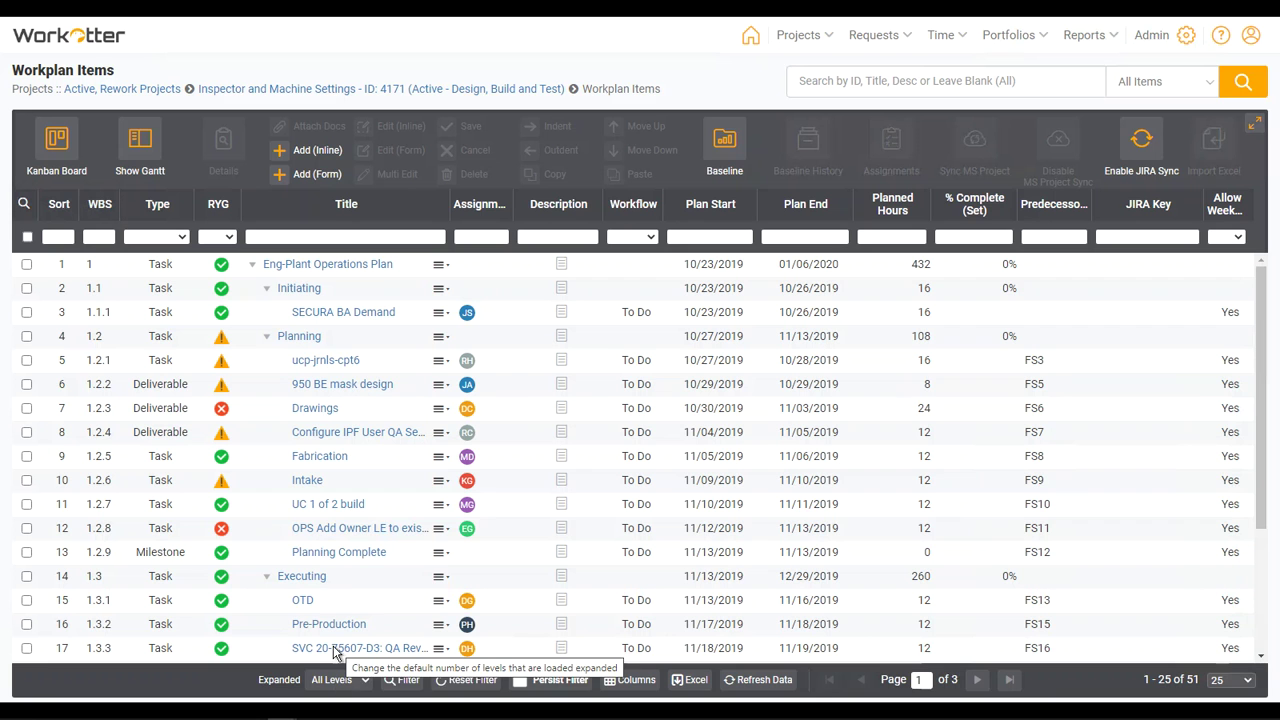
# Add another person to Intake as Project Manager with 8 hours, bringing its total to 20.
pyautogui.click(307, 481)
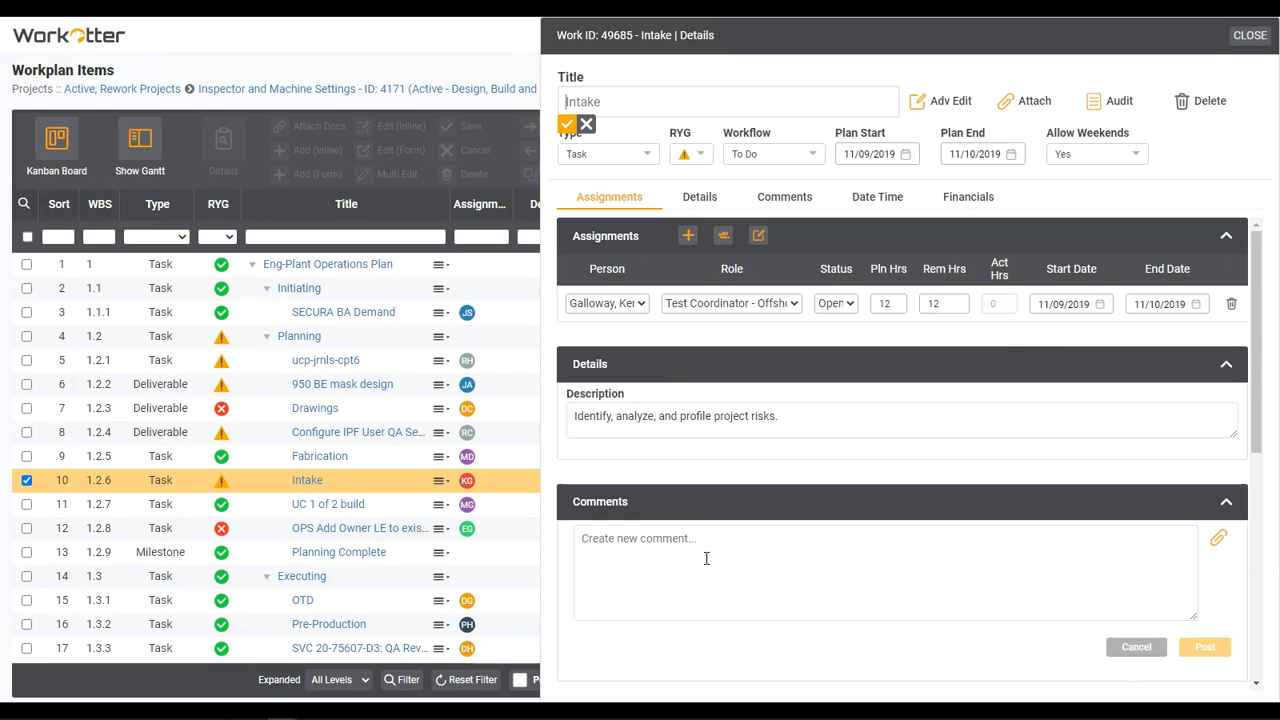
pyautogui.click(1022, 112)
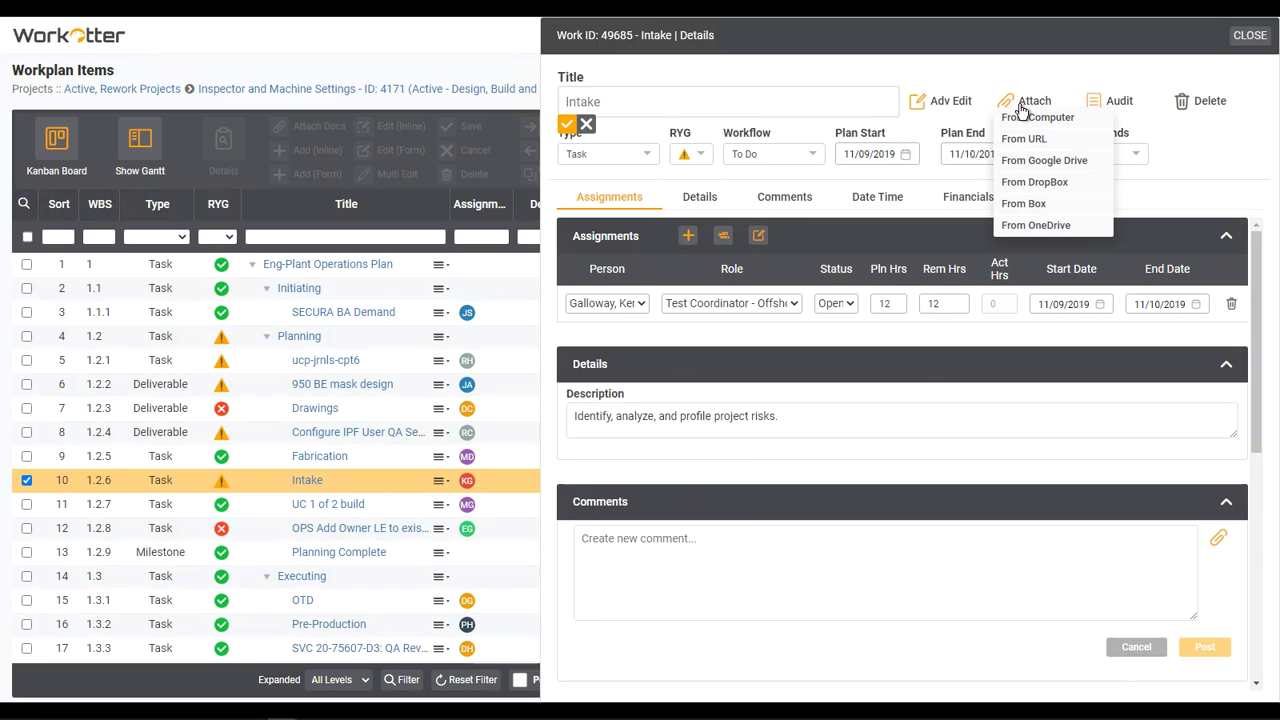
pyautogui.click(688, 236)
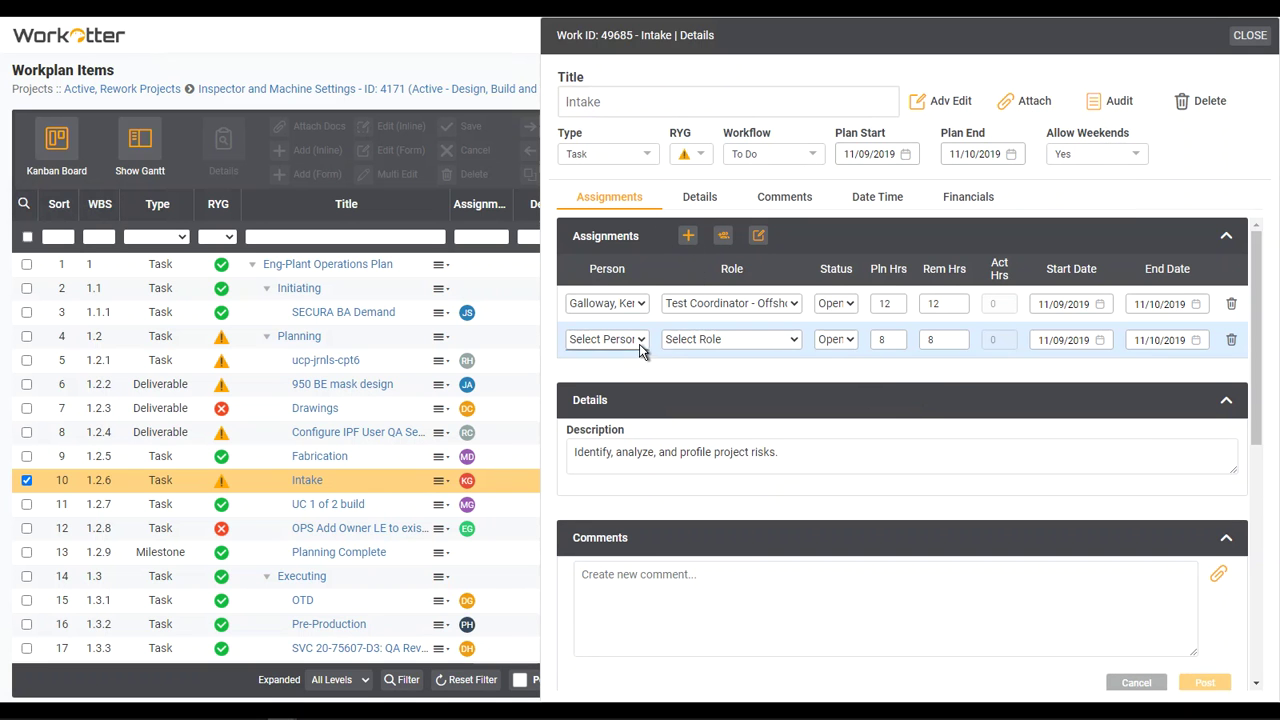
pyautogui.click(640, 340)
pyautogui.click(641, 420)
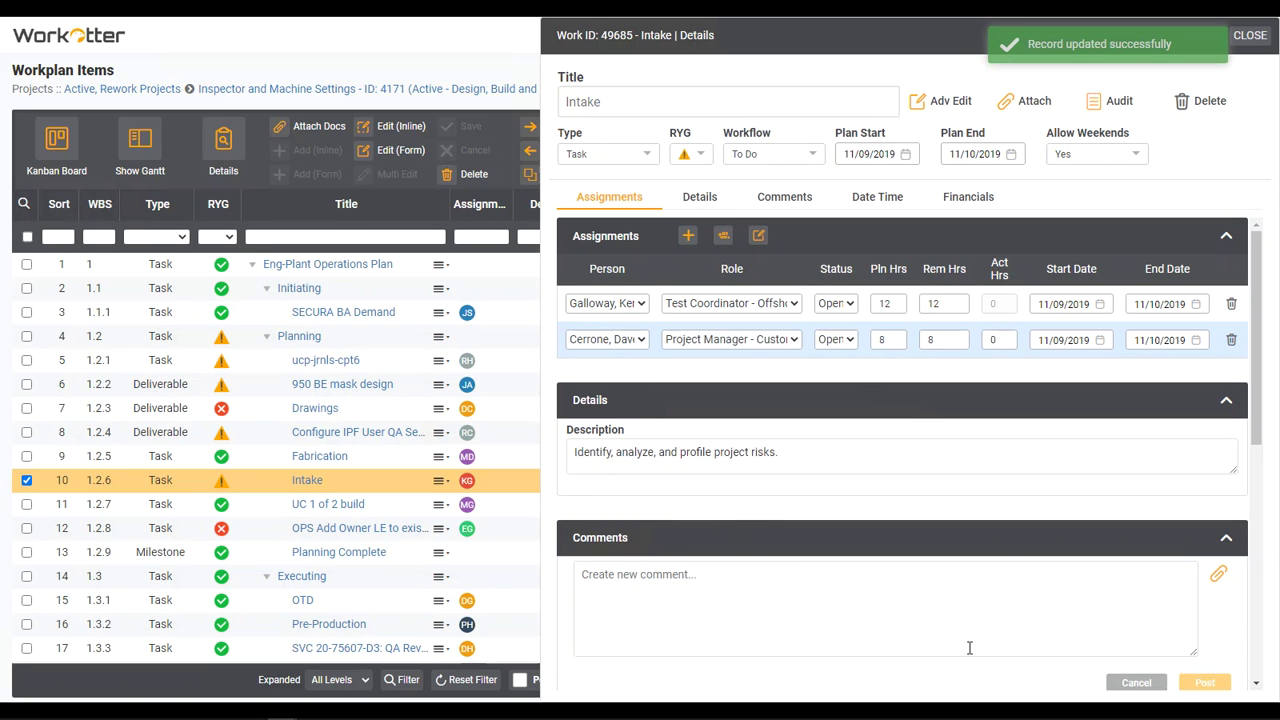
pyautogui.click(1250, 35)
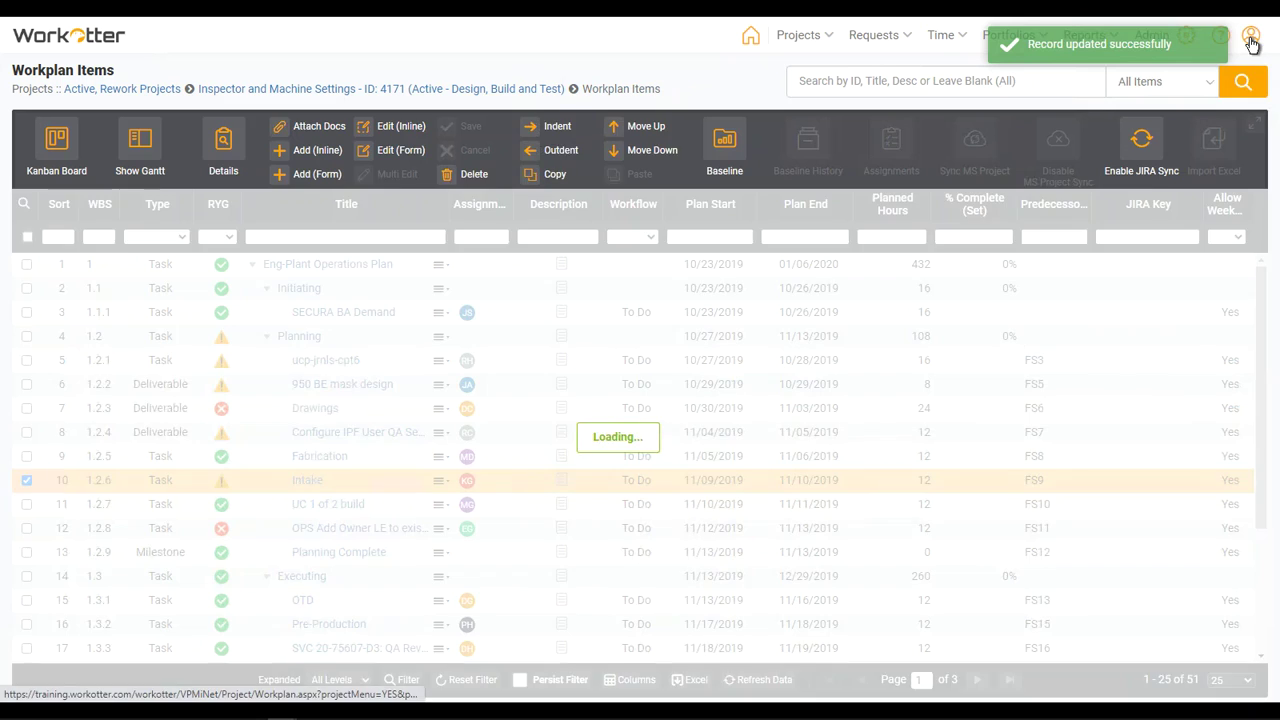
# Show the Gantt beside a widened grid, set its Scale to Week, and re-toggle dependencies.
pyautogui.click(152, 150)
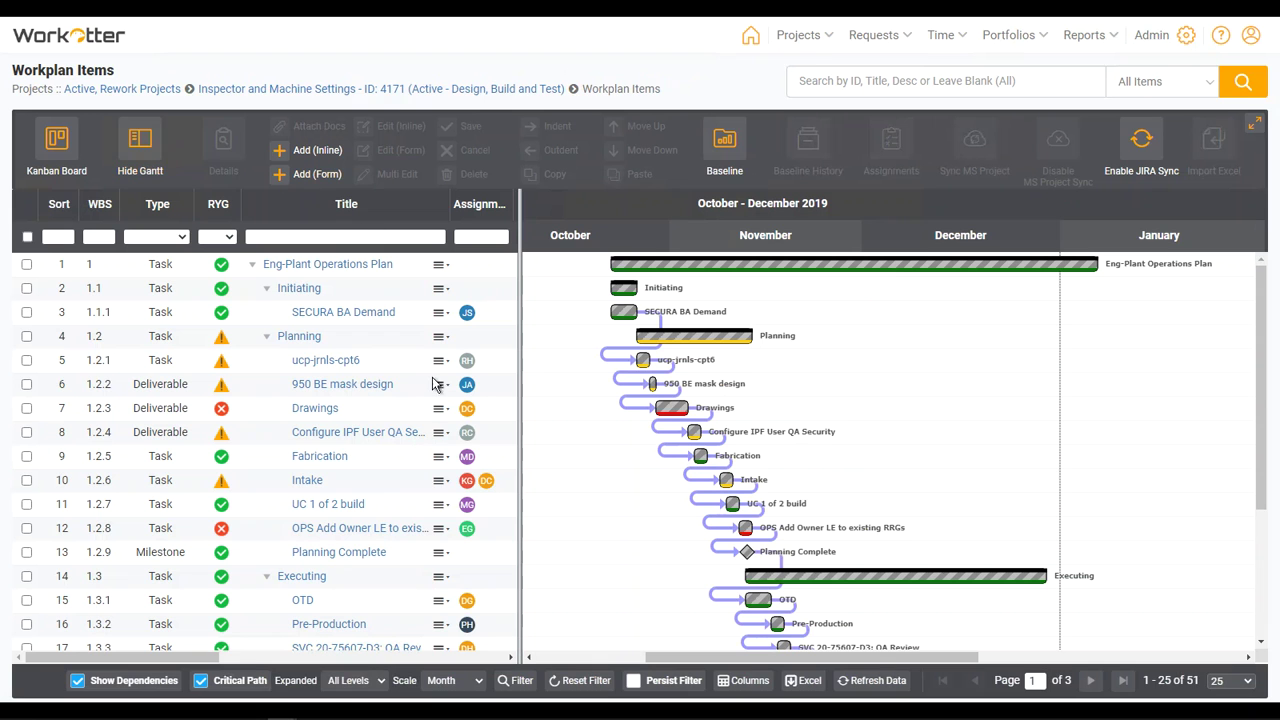
pyautogui.moveTo(519, 556)
pyautogui.mouseDown()
pyautogui.moveTo(609, 553)
pyautogui.moveTo(530, 563)
pyautogui.mouseUp()
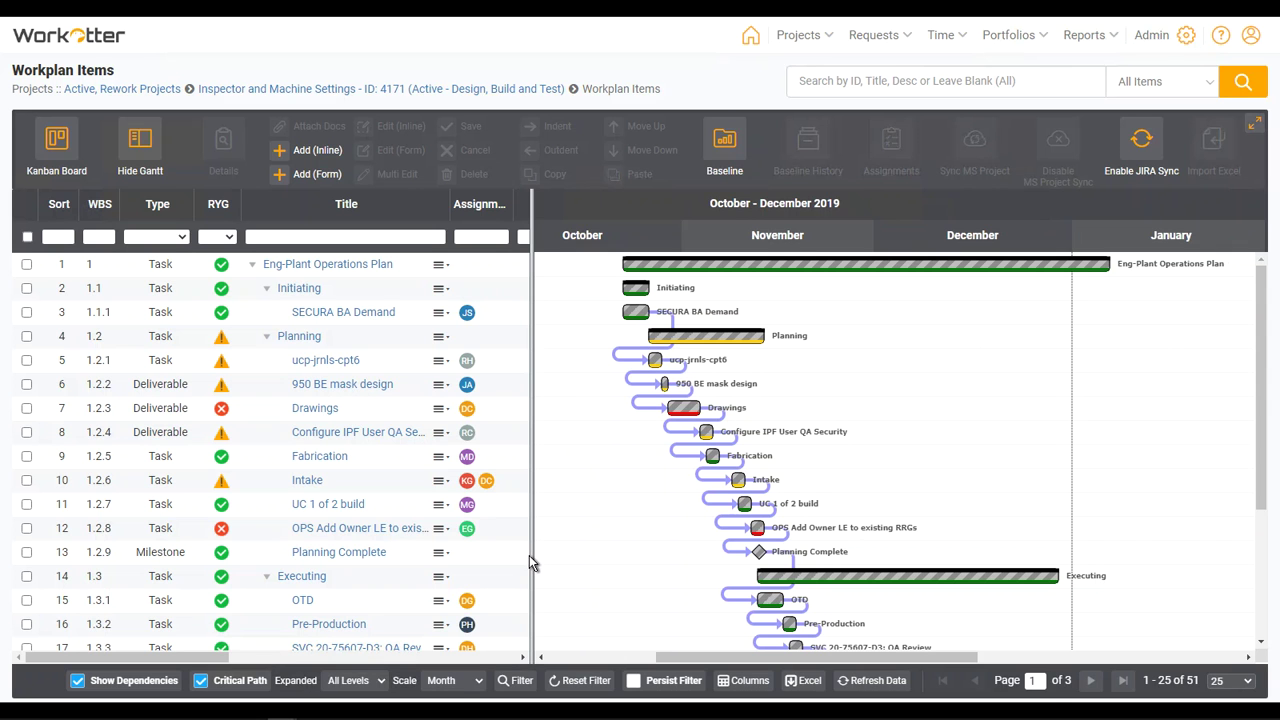
pyautogui.click(460, 682)
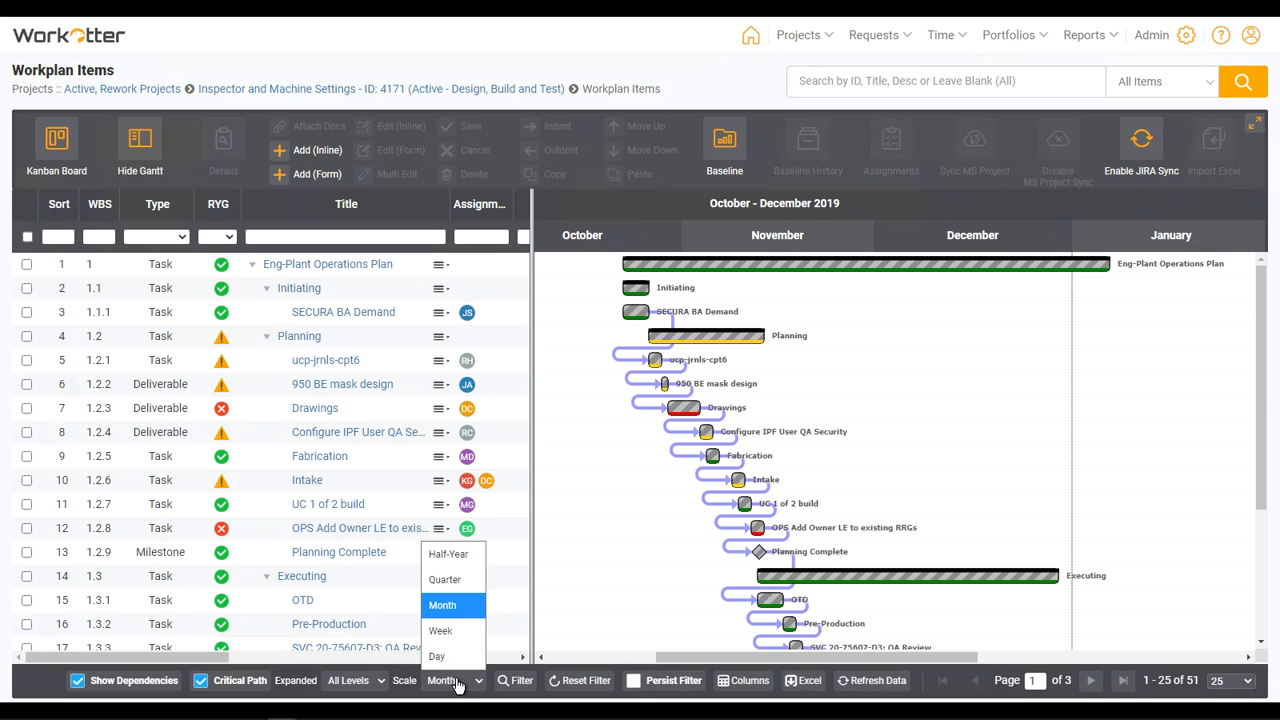
pyautogui.click(456, 638)
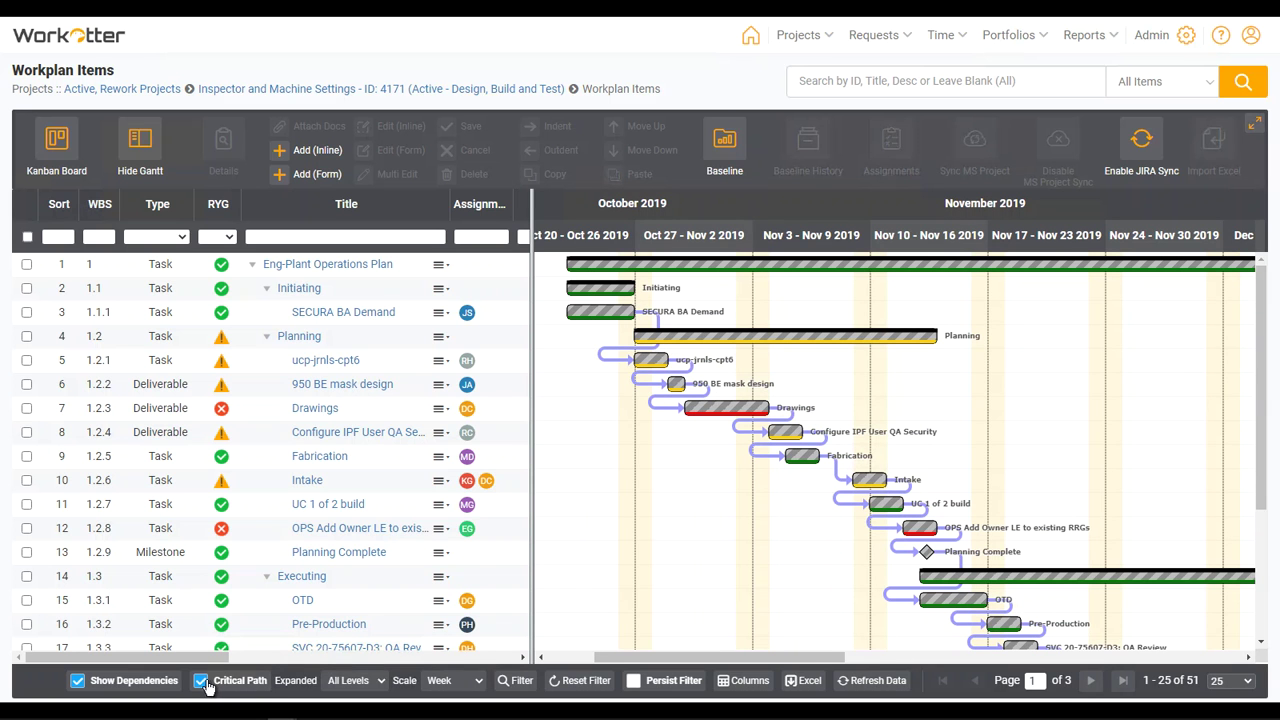
pyautogui.click(156, 684)
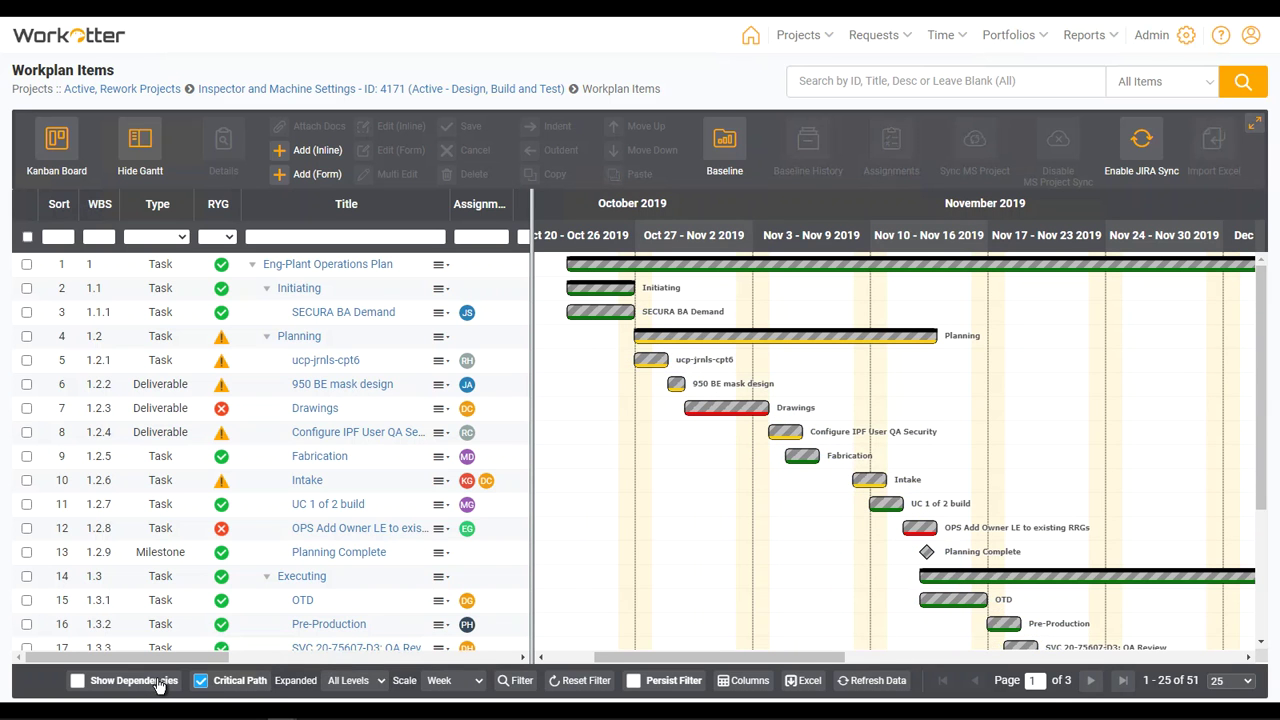
pyautogui.click(158, 684)
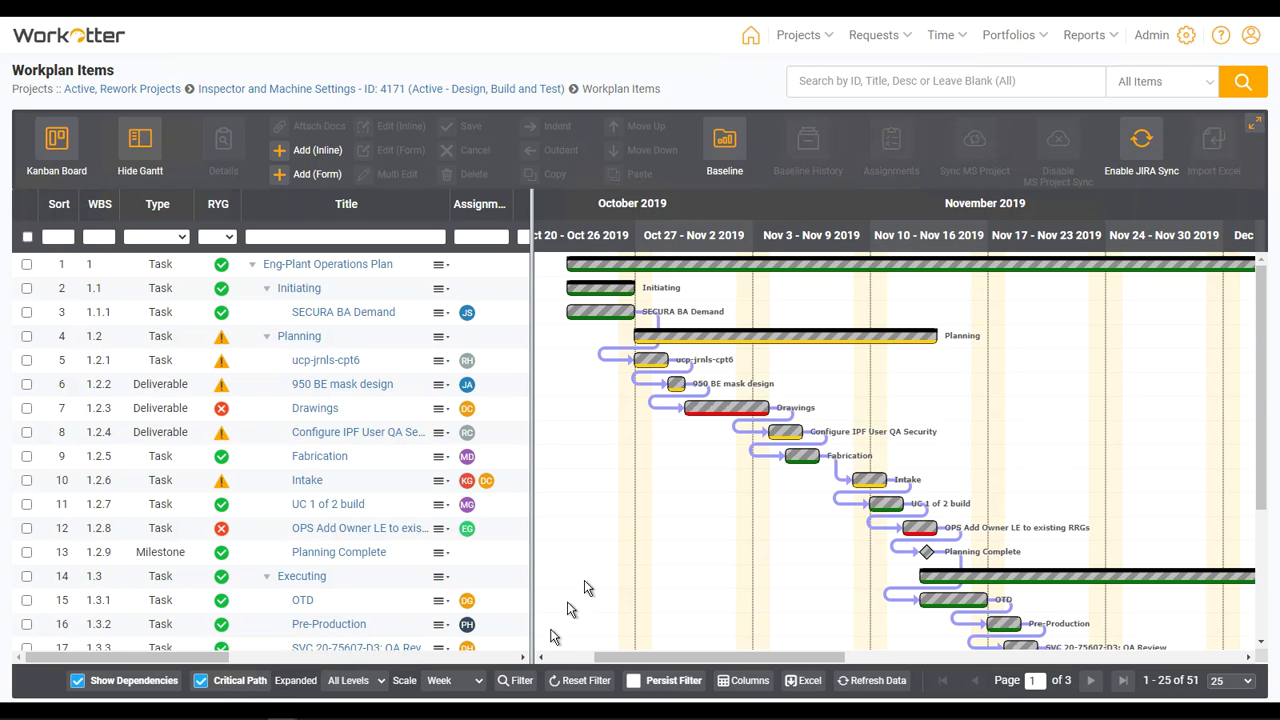
# Set Drawings to 60% complete and extend it to run 10/30/2019 to 11/12/2019.
pyautogui.moveTo(731, 416)
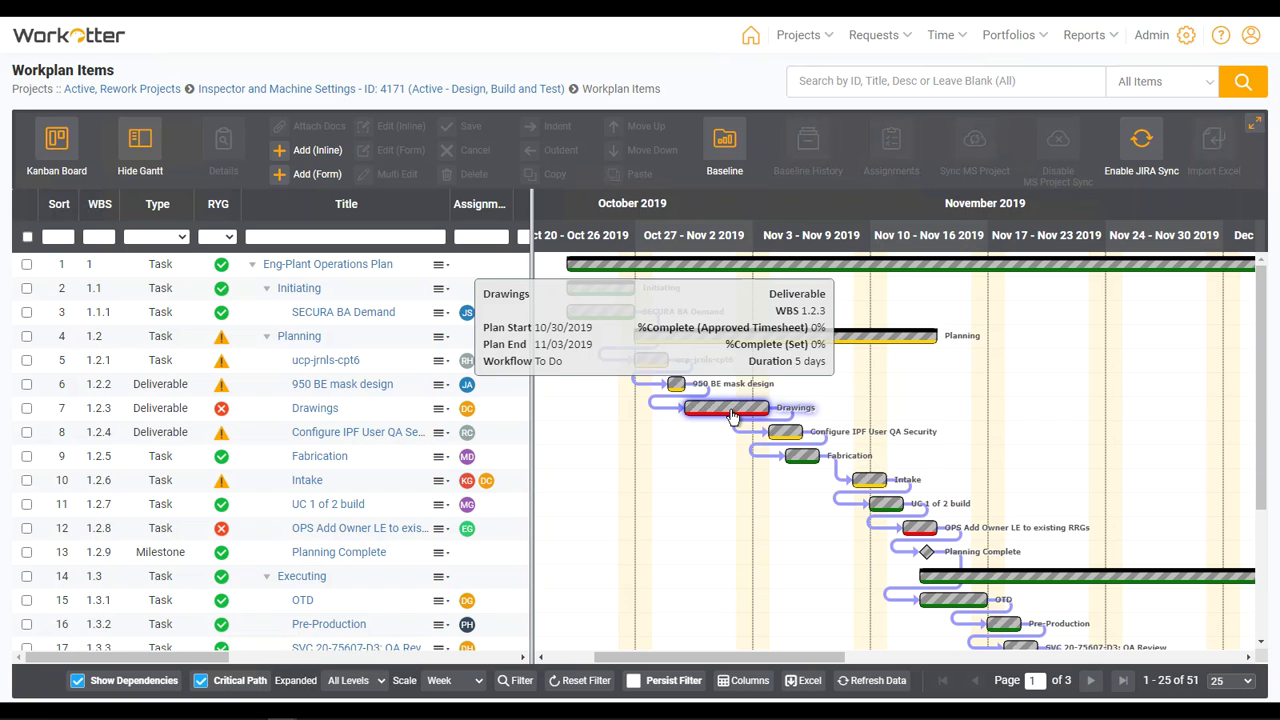
pyautogui.doubleClick(731, 416)
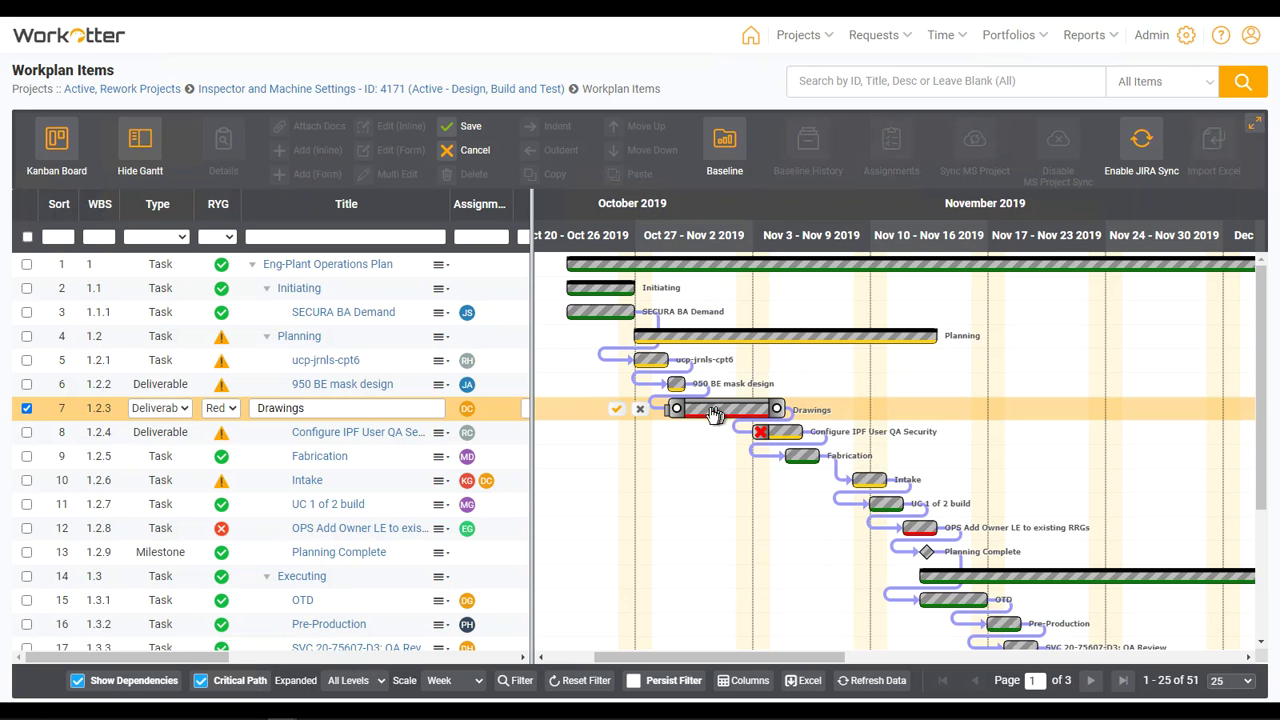
pyautogui.moveTo(668, 412); pyautogui.dragTo(752, 418)
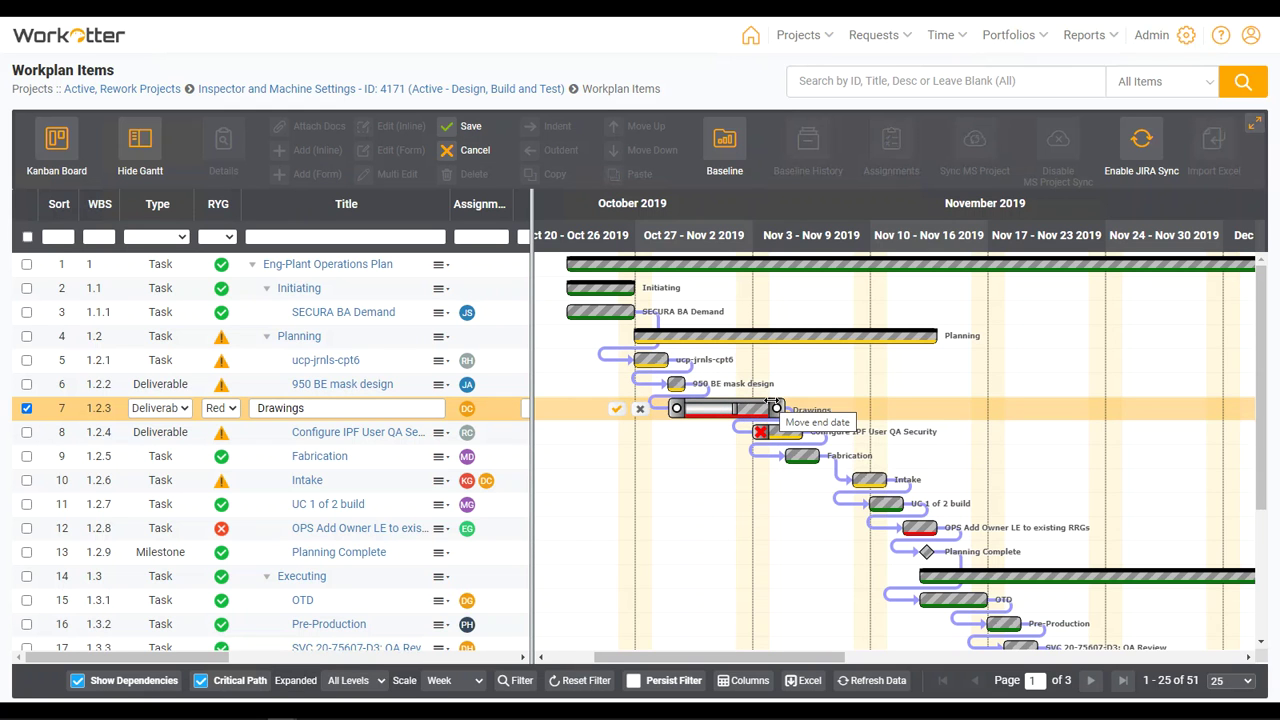
pyautogui.moveTo(775, 403)
pyautogui.moveTo(775, 406); pyautogui.dragTo(930, 408)
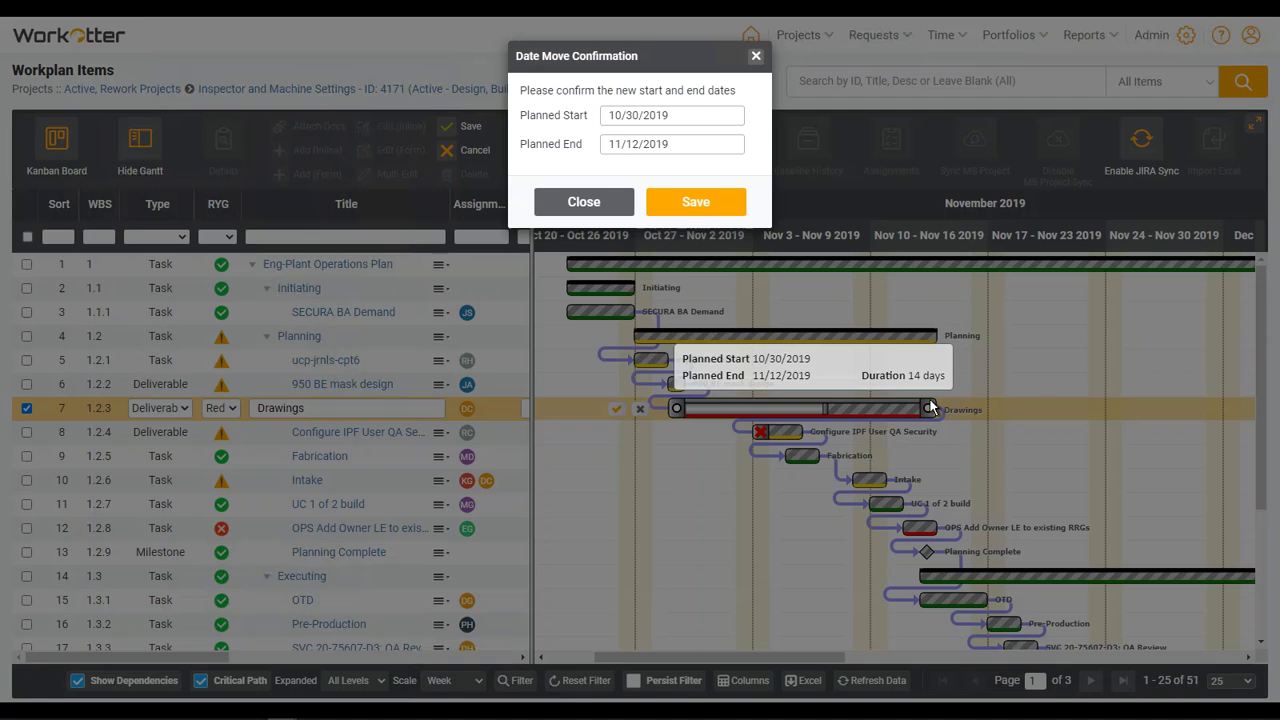
pyautogui.click(714, 207)
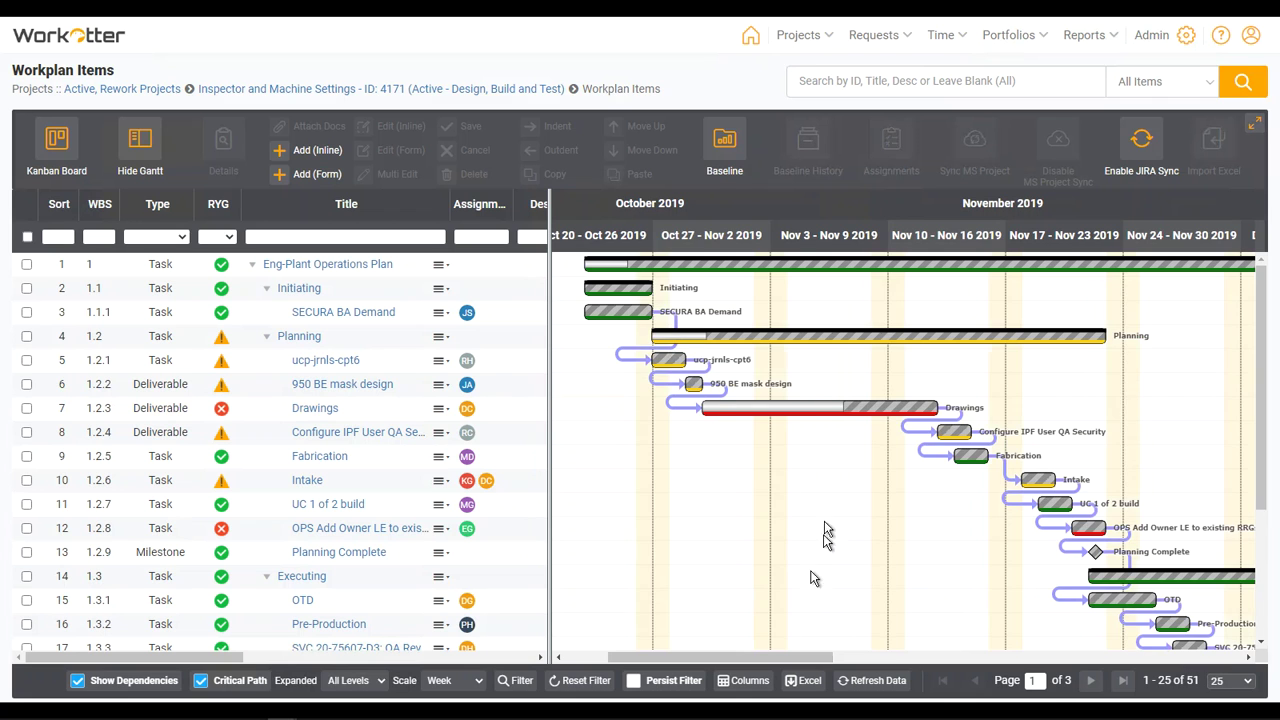
# Link the end of Drawings to the start of Intake as a dependency.
pyautogui.click(806, 414)
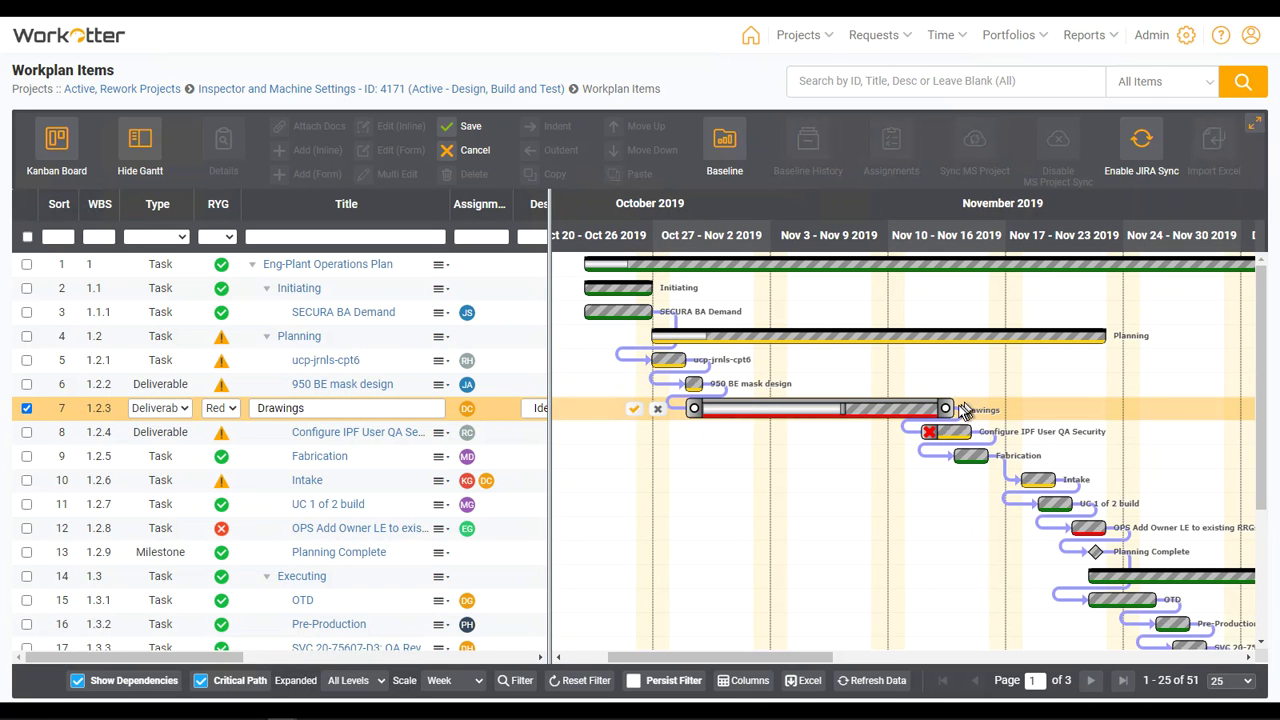
pyautogui.moveTo(948, 410); pyautogui.dragTo(1015, 485)
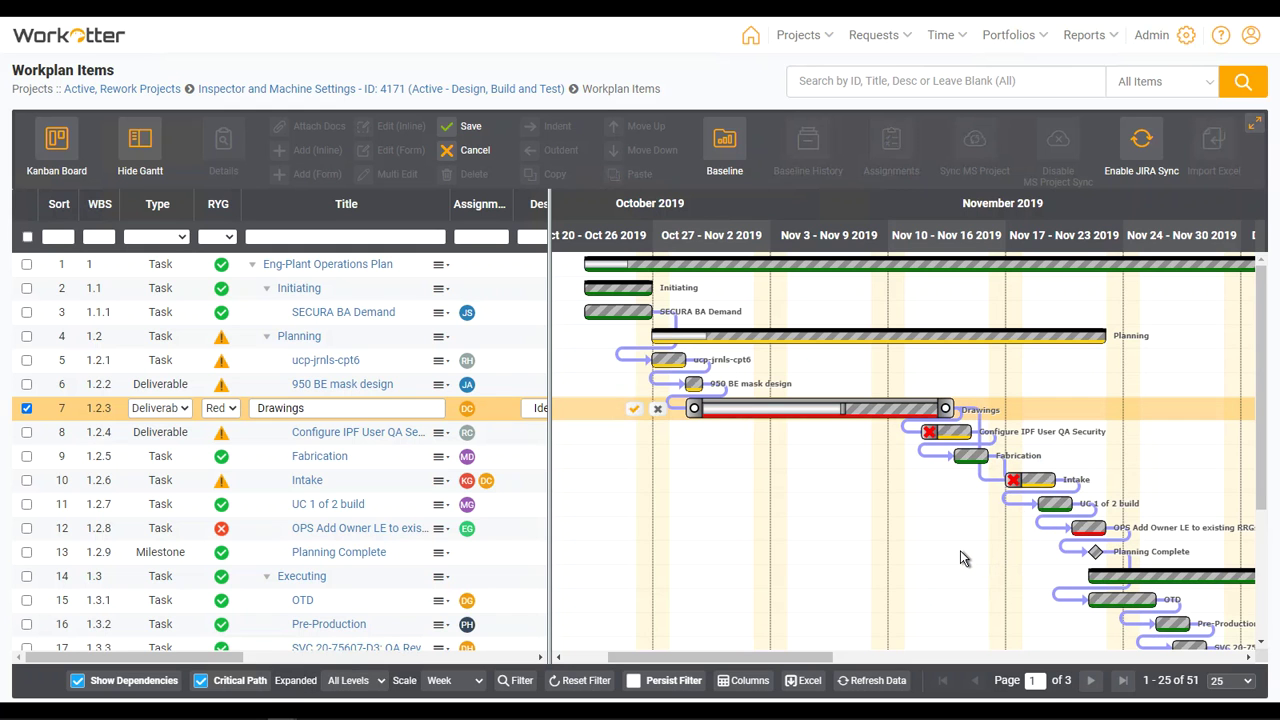
pyautogui.press('Return')
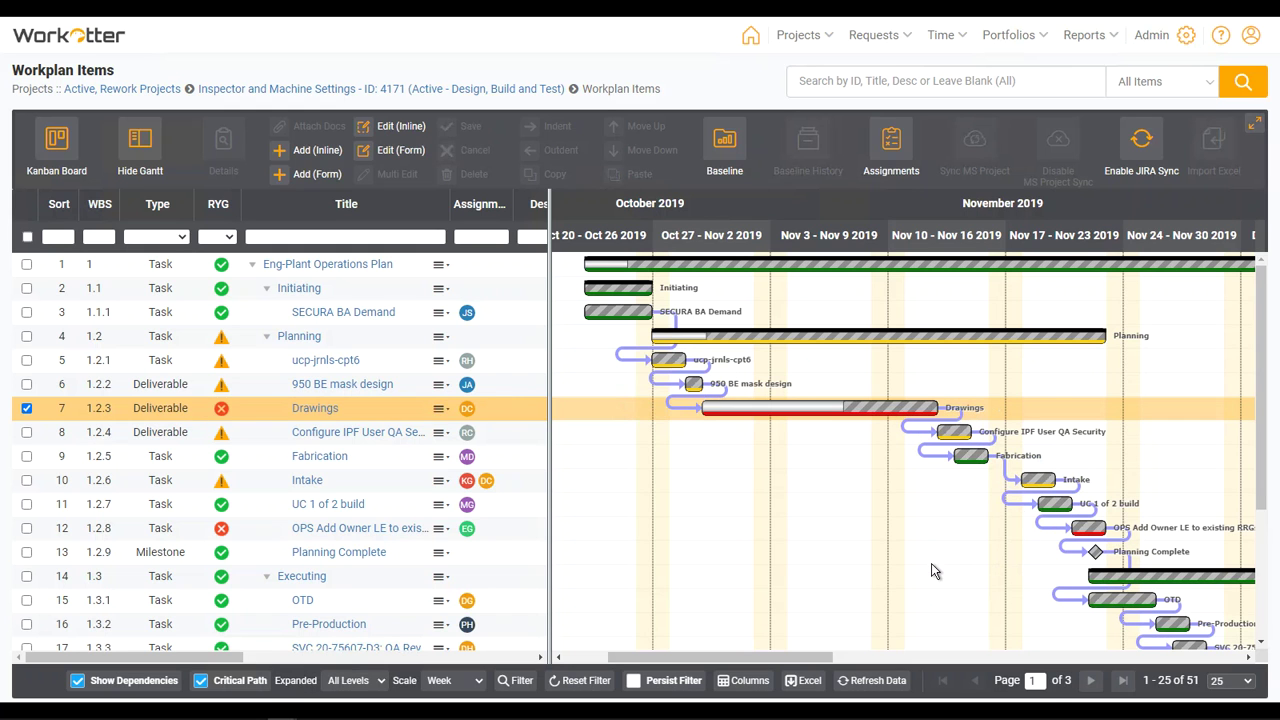
# Shift the Drawings task to run 11/06/2019 to 11/19/2019 and save.
pyautogui.click(793, 408)
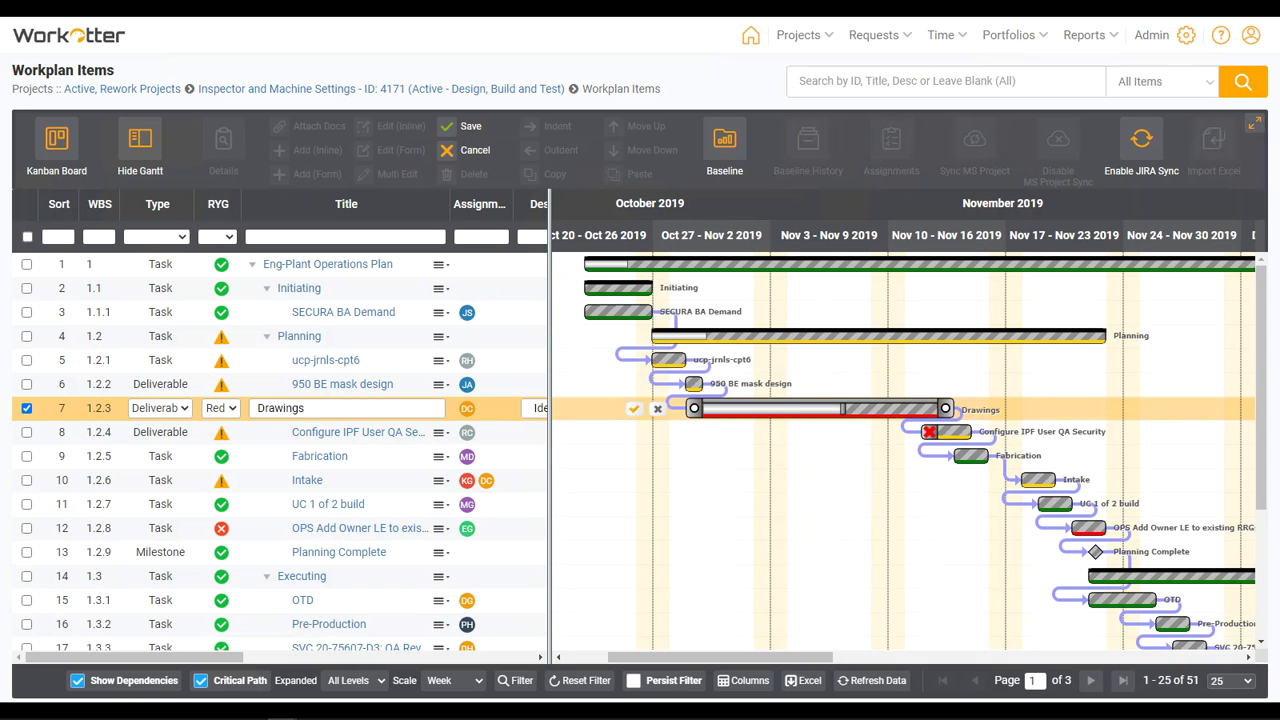
pyautogui.moveTo(795, 406); pyautogui.dragTo(924, 400)
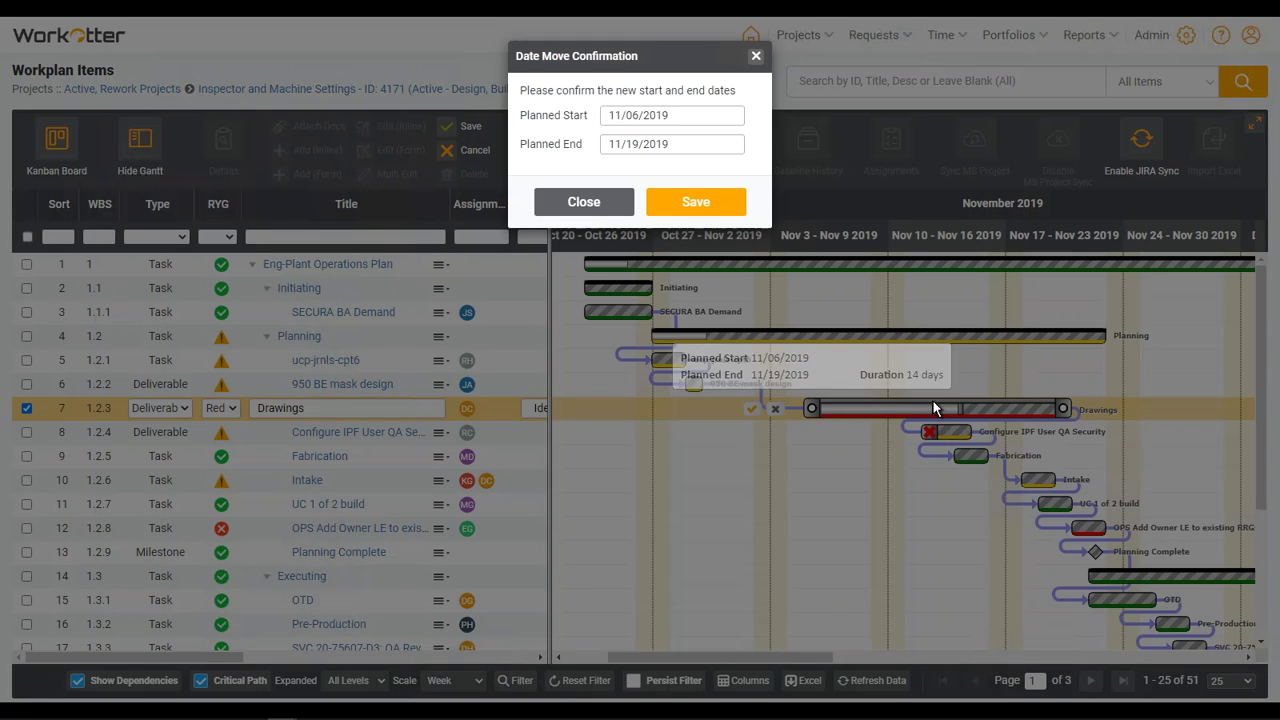
pyautogui.click(711, 219)
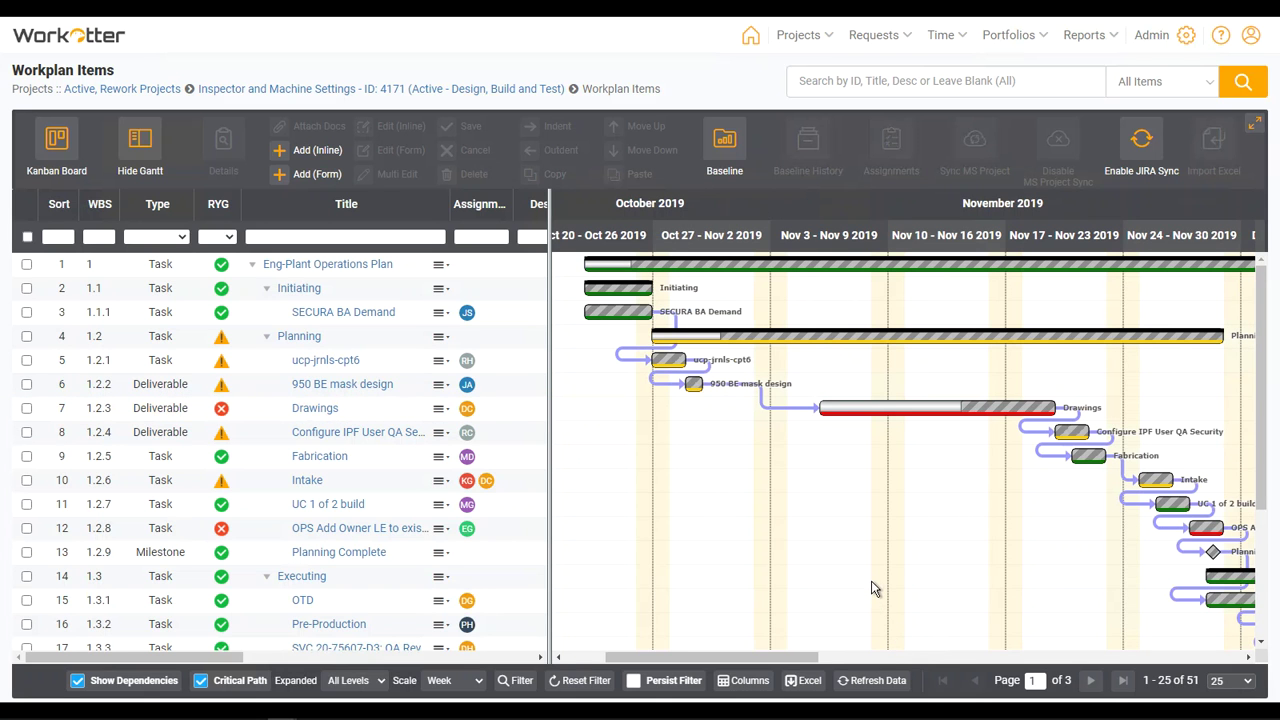
# Add PROD, QA, DEV and TEST columns to the Kanban board, placing QA right after TO DO.
pyautogui.click(43, 148)
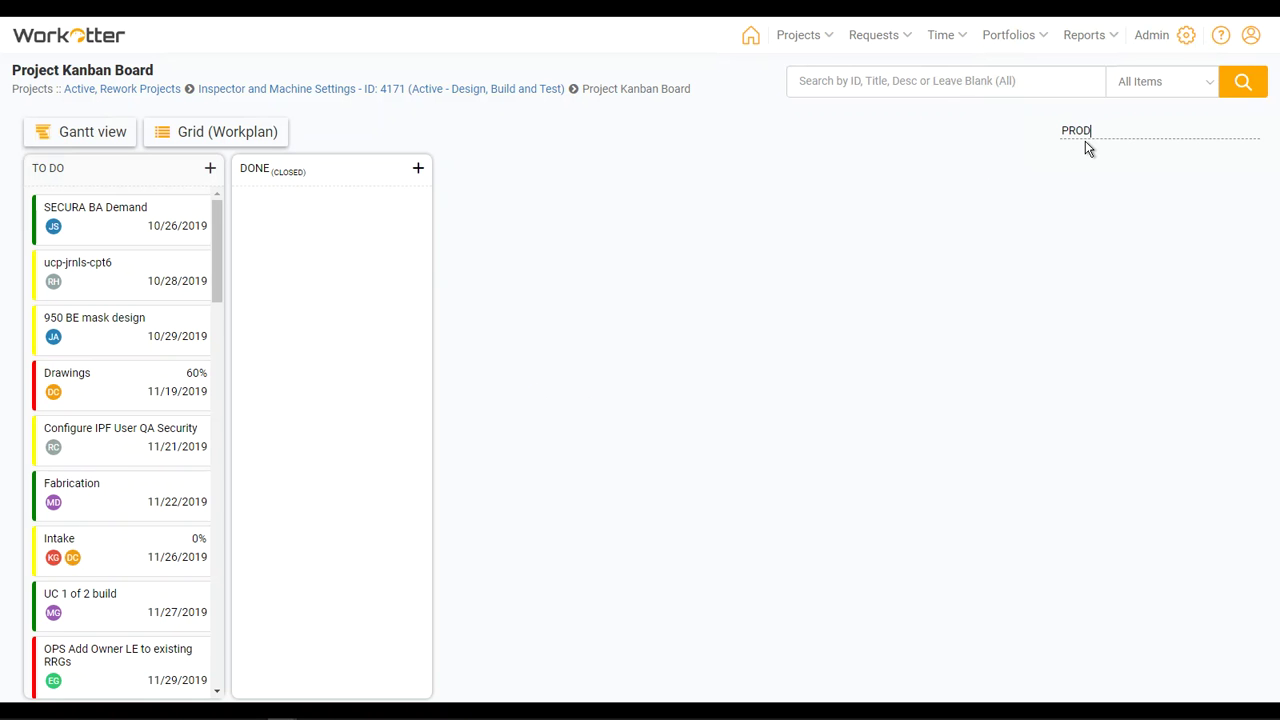
pyautogui.press('Return')
pyautogui.write('QA')
pyautogui.press('Return')
pyautogui.write('DEV')
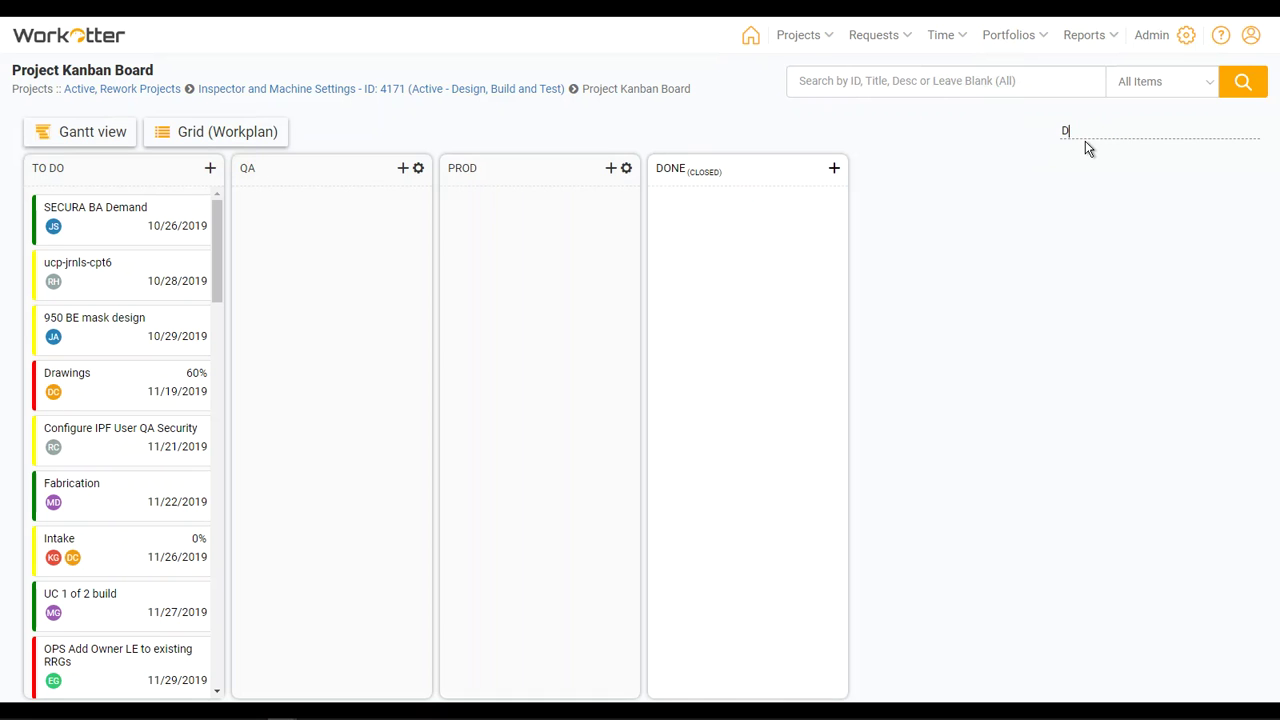
pyautogui.press('Return')
pyautogui.write('TEST')
pyautogui.press('Return')
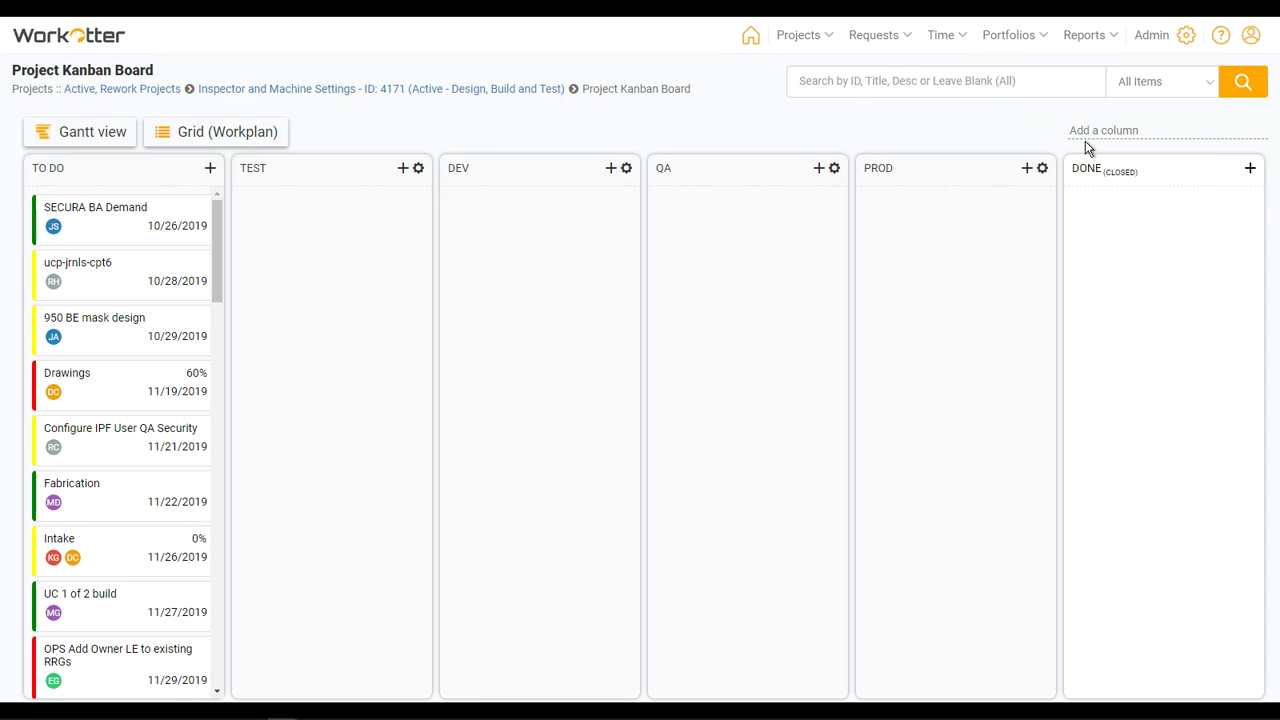
pyautogui.moveTo(320, 171); pyautogui.dragTo(666, 180)
pyautogui.moveTo(580, 176); pyautogui.dragTo(345, 208)
# Move SECURA BA Demand and 950 BE mask design to QA, ucp-jrnls-cpt6 to TEST, Configure IPF User QA Security to DEV.
pyautogui.moveTo(127, 228); pyautogui.dragTo(320, 222)
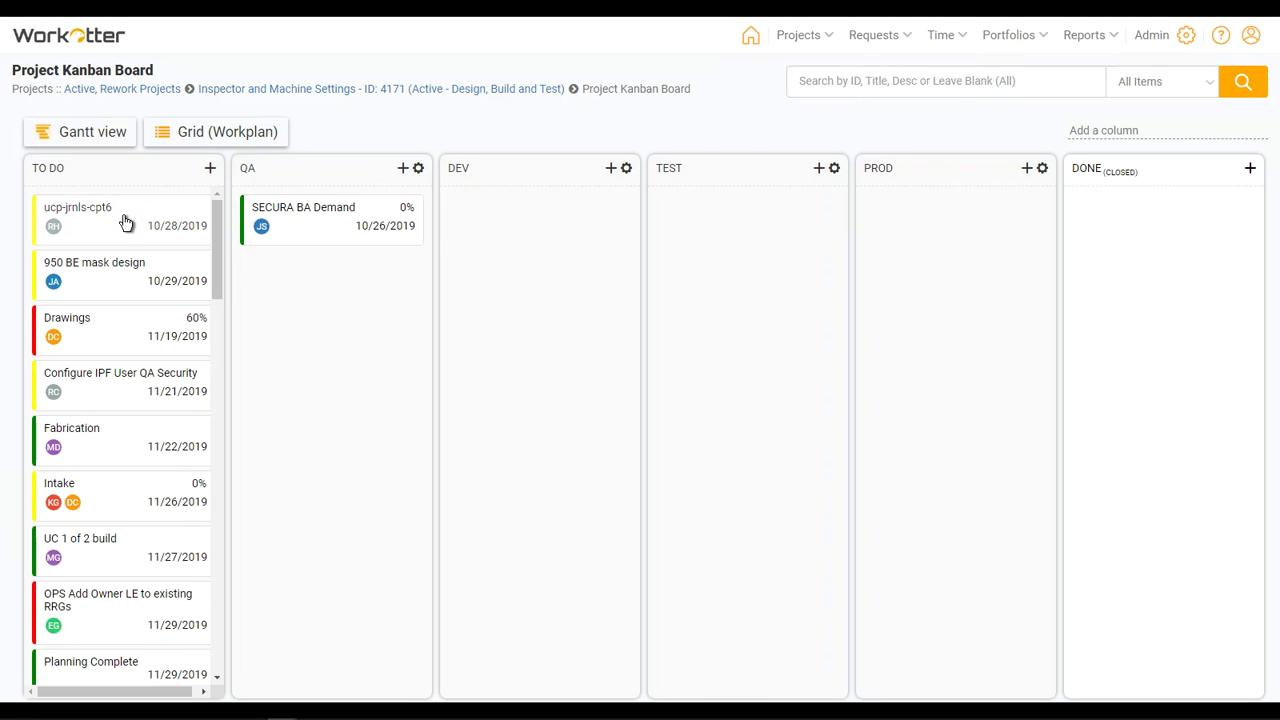
pyautogui.moveTo(126, 222); pyautogui.dragTo(700, 227)
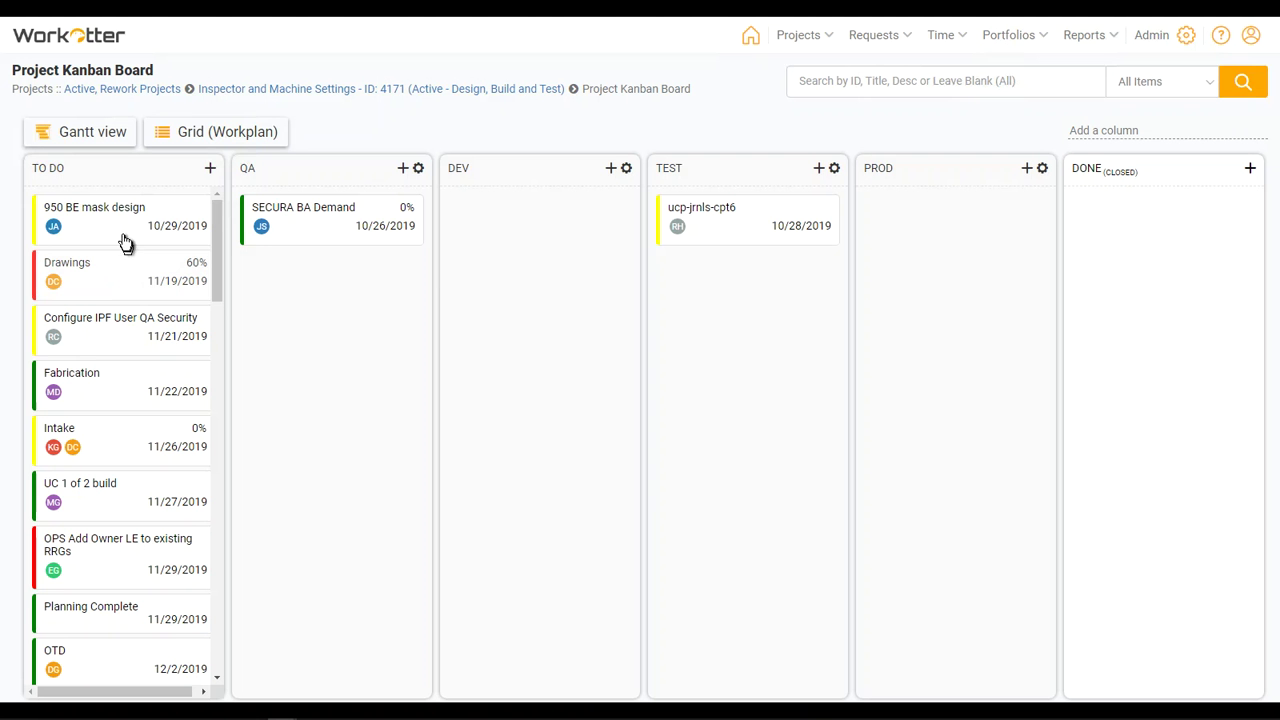
pyautogui.moveTo(126, 243); pyautogui.dragTo(338, 305)
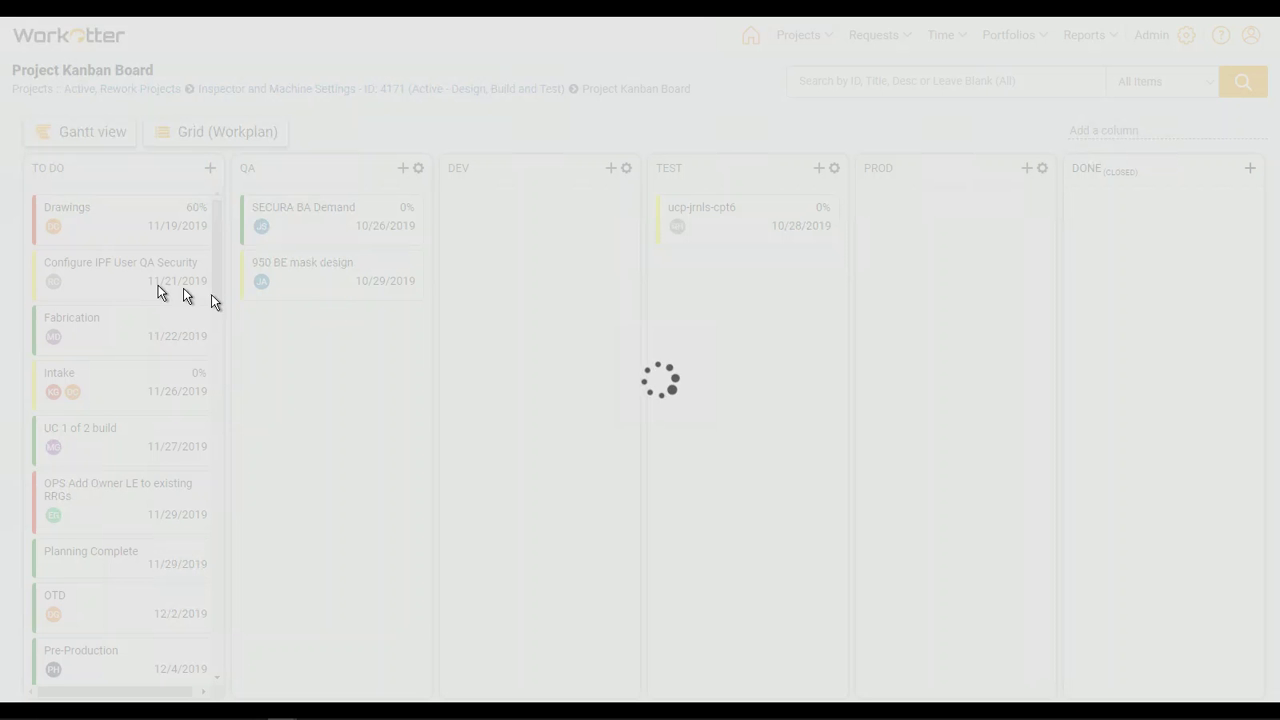
pyautogui.moveTo(120, 280); pyautogui.dragTo(491, 281)
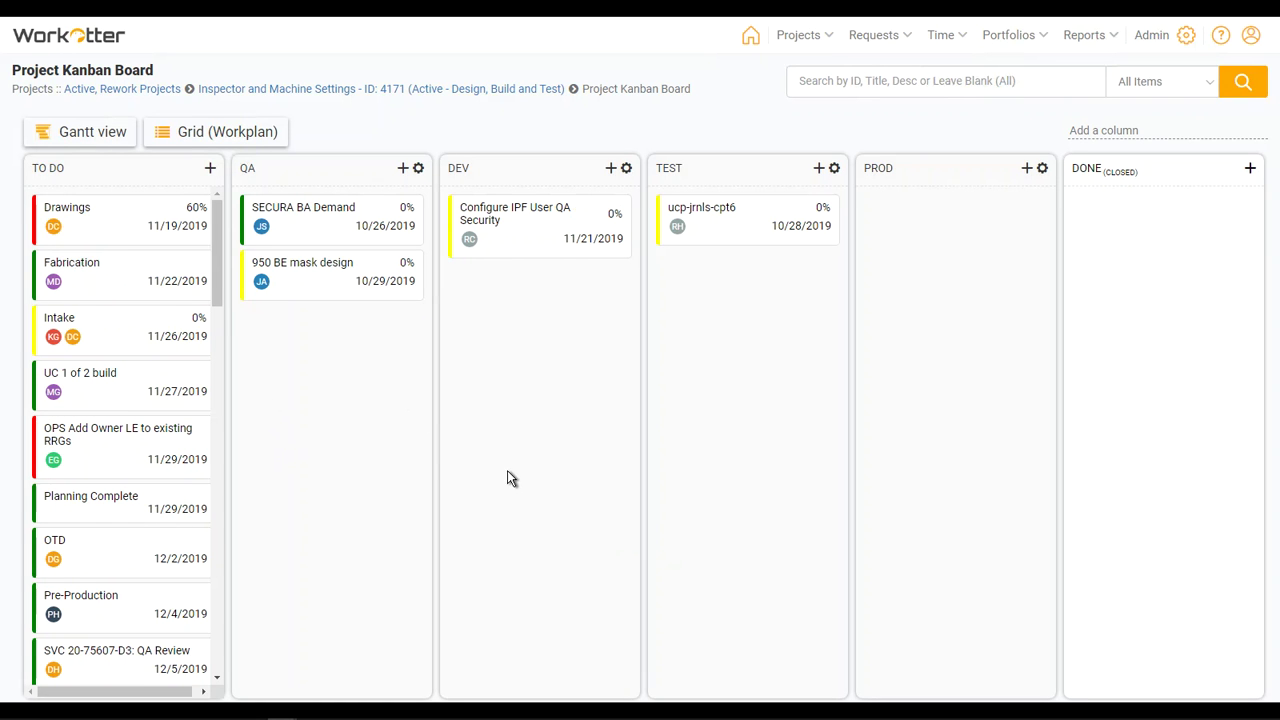
pyautogui.click(97, 130)
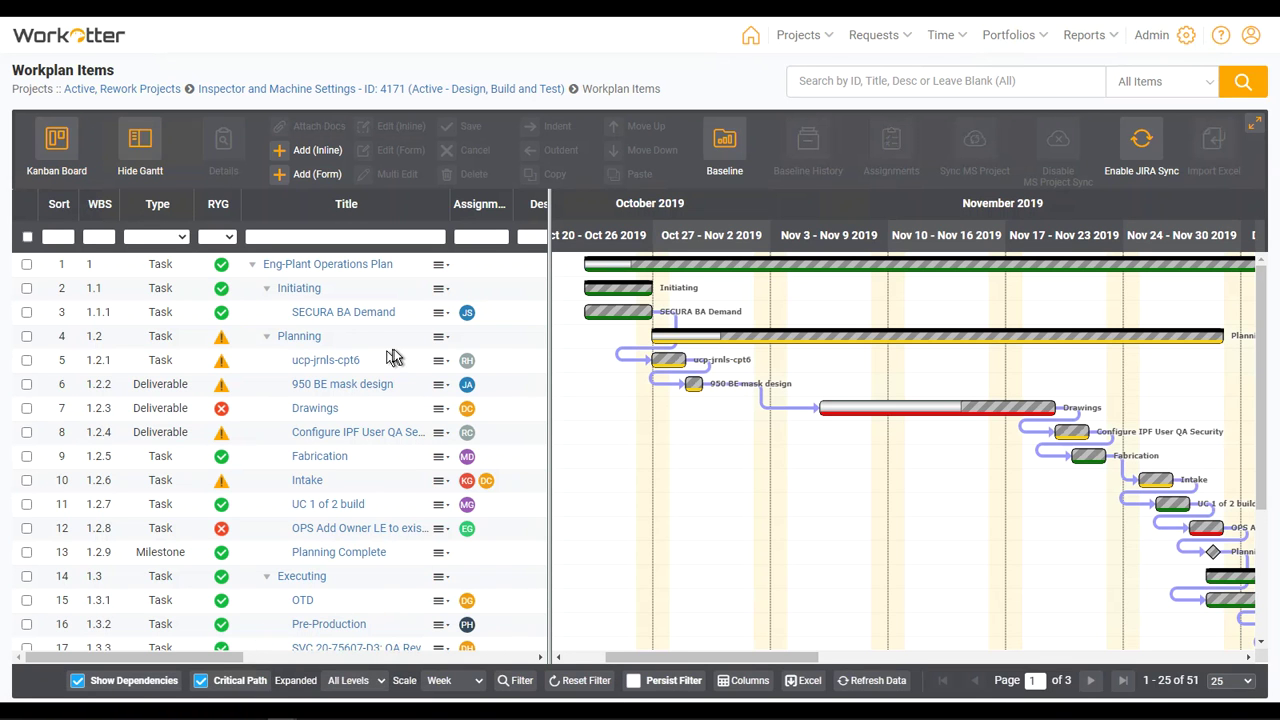
# Return to the project 4171 dashboard and open the Risks log under Project Logs.
pyautogui.click(380, 90)
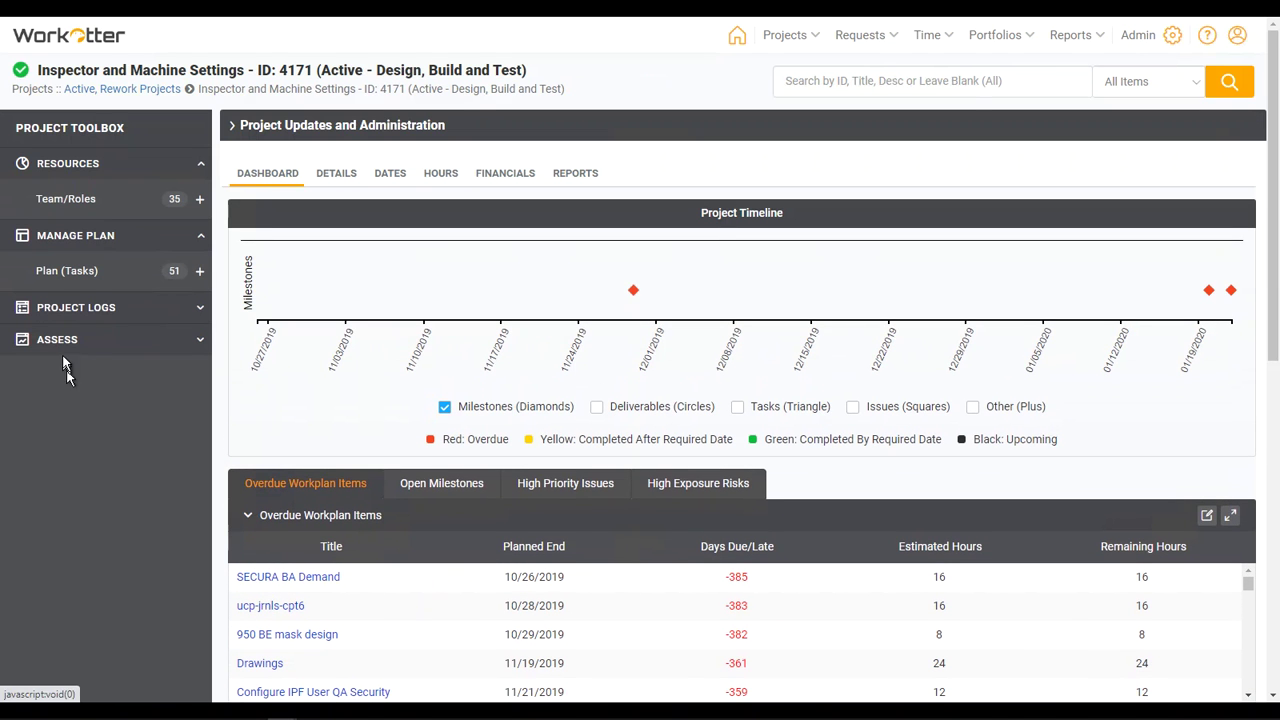
pyautogui.click(87, 309)
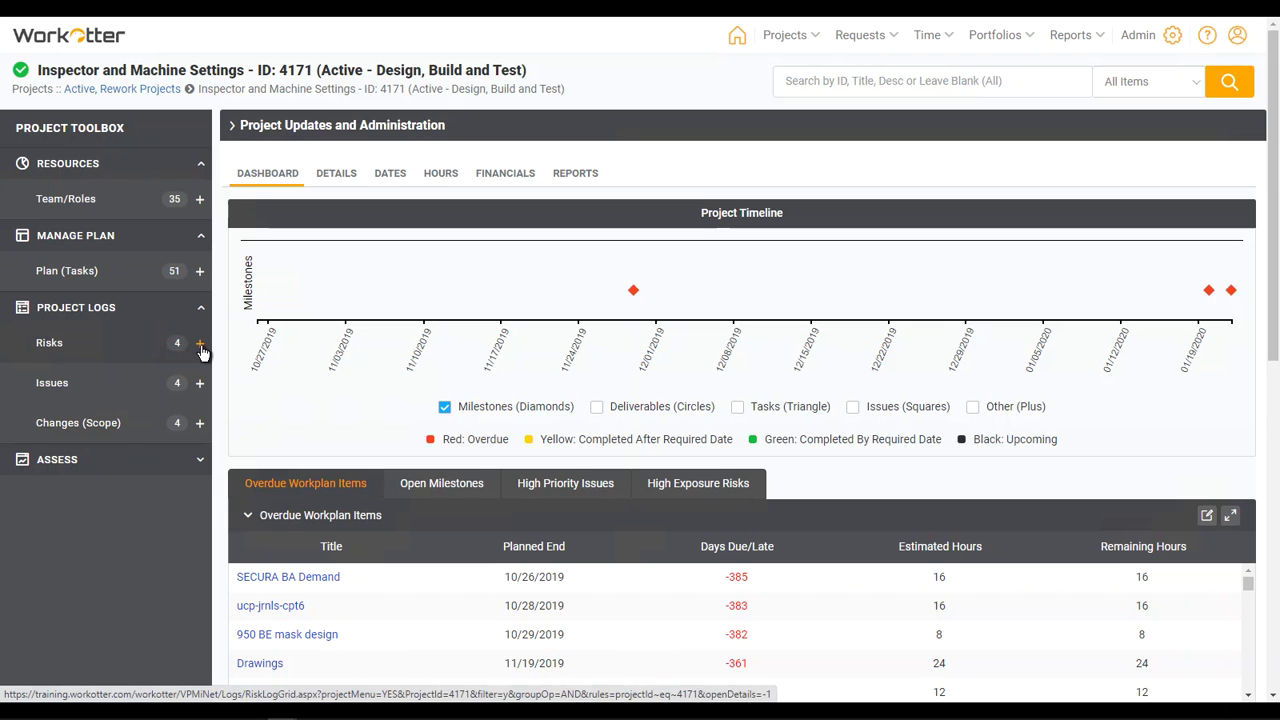
pyautogui.click(116, 343)
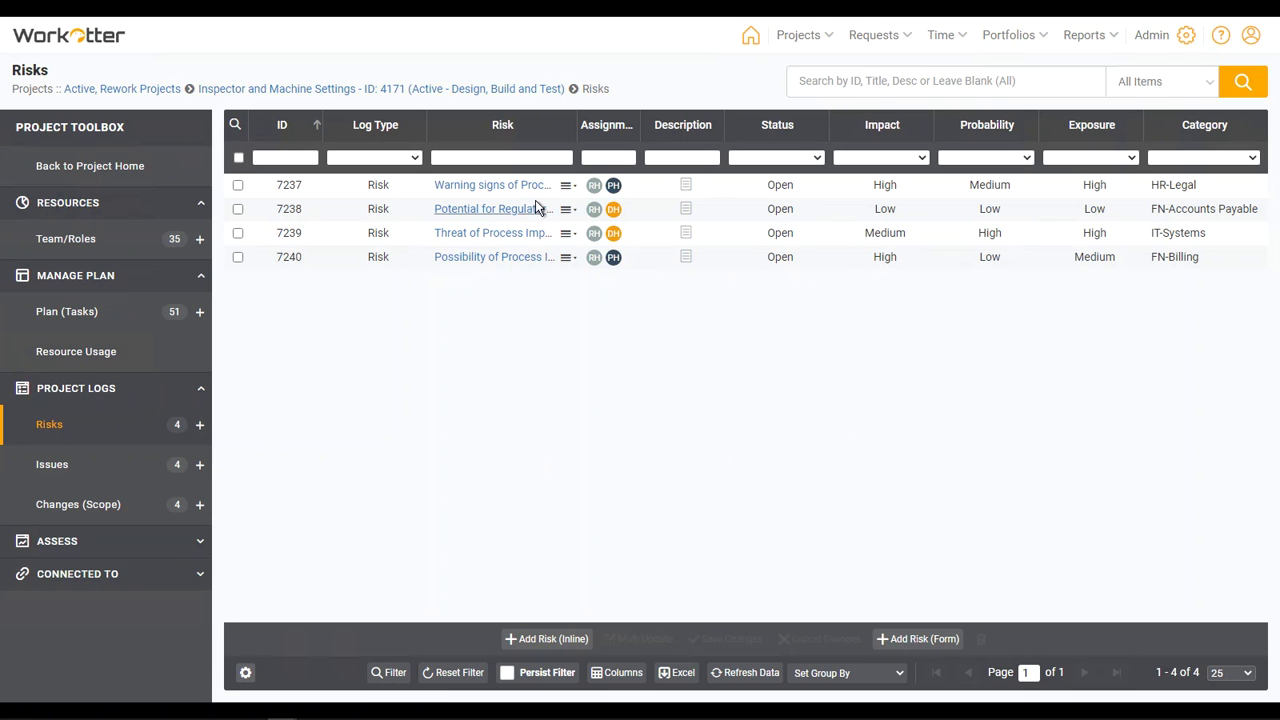
# Open risk 7237 and check its Impact, Probability and Exposure choices, leaving Exposure High.
pyautogui.click(498, 186)
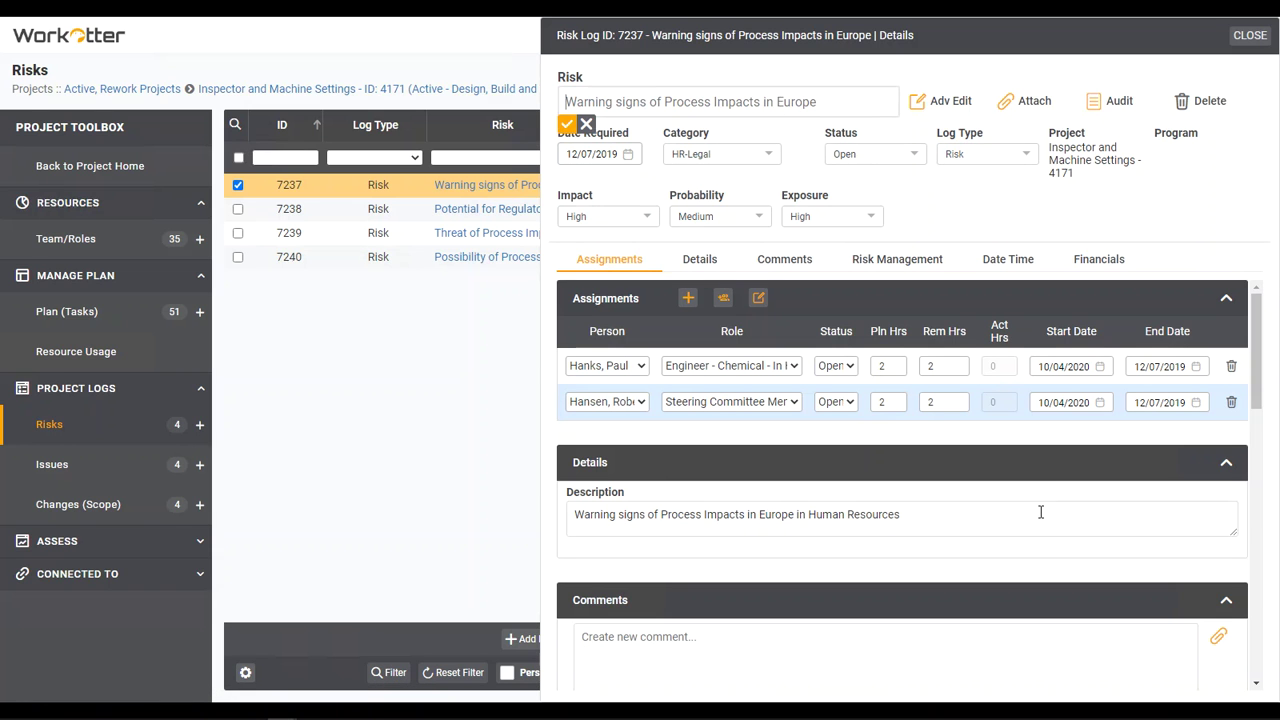
pyautogui.click(627, 219)
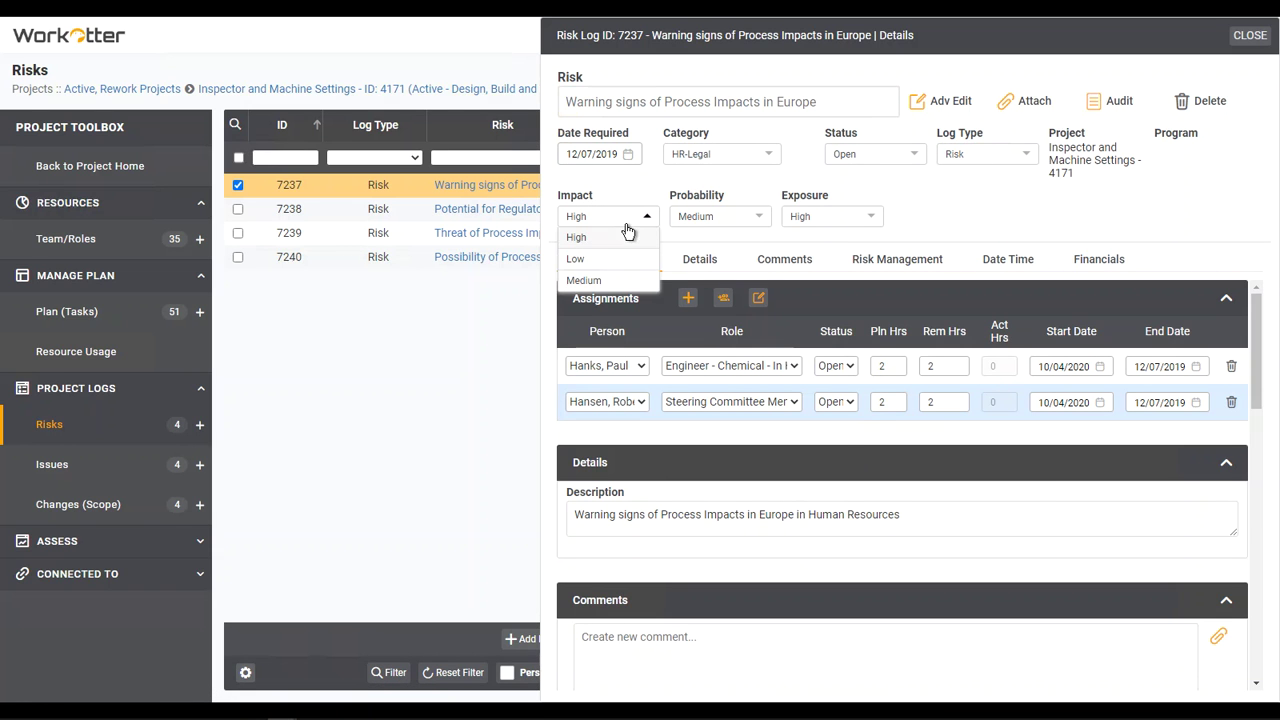
pyautogui.click(695, 215)
pyautogui.click(800, 219)
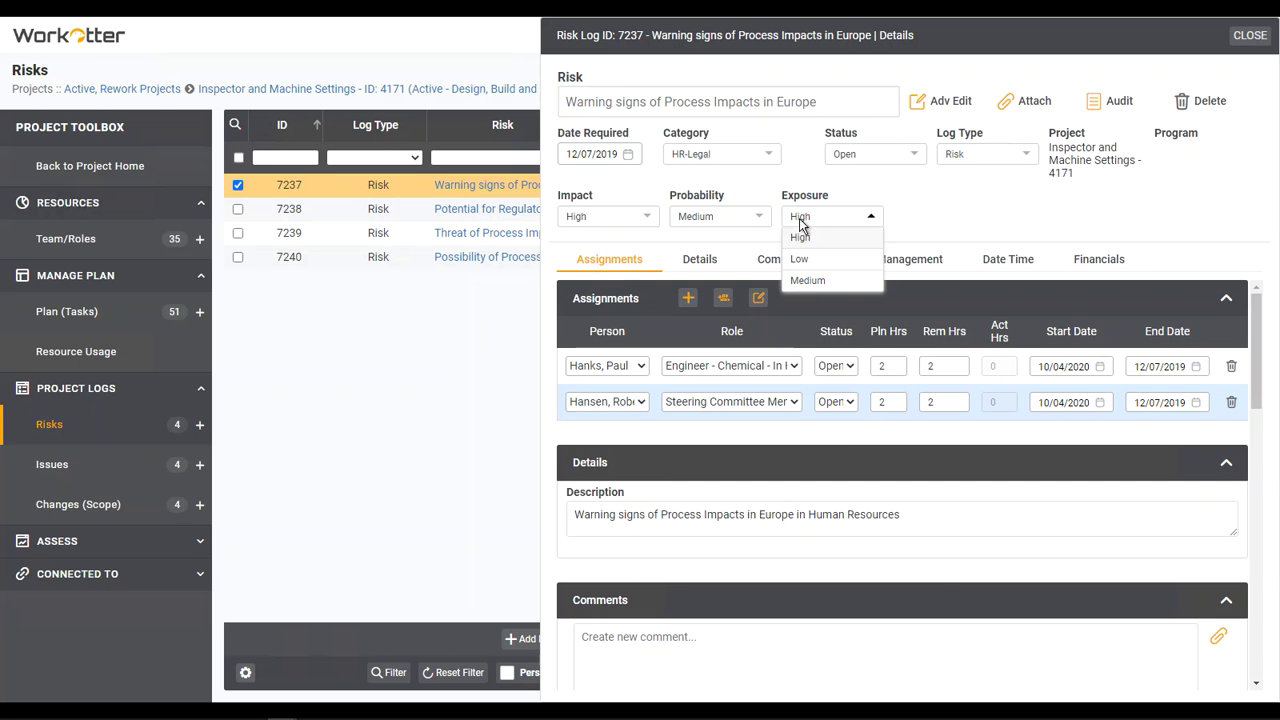
pyautogui.scroll(-2, 943, 569)
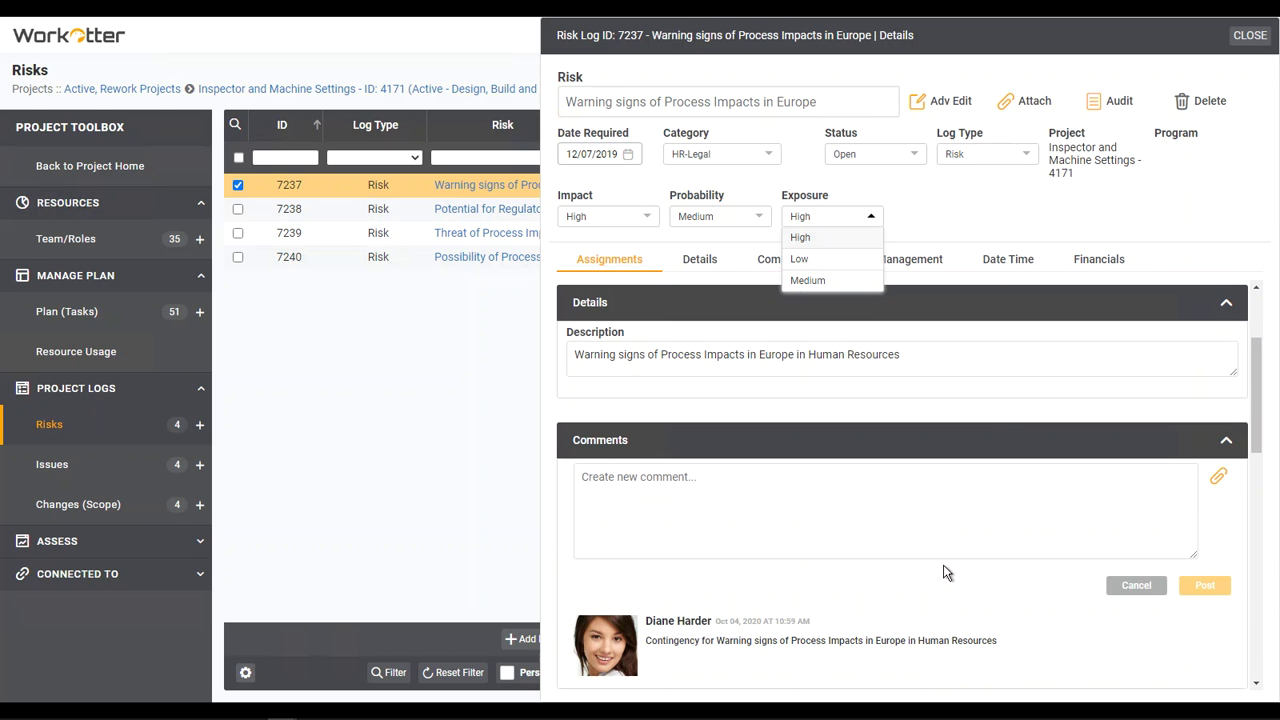
pyautogui.click(994, 414)
# Review risk 7237's management plans, close it, and start inline editing risk 7238.
pyautogui.scroll(-2, 930, 513)
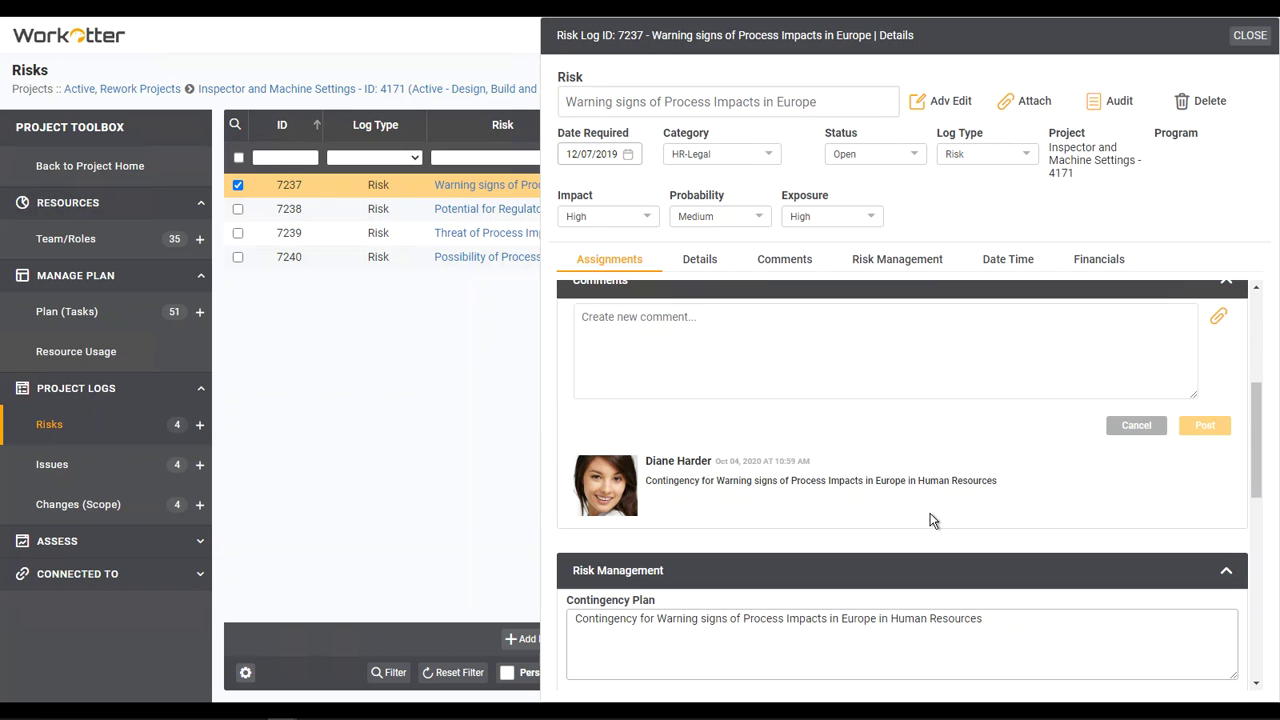
pyautogui.scroll(-2, 929, 518)
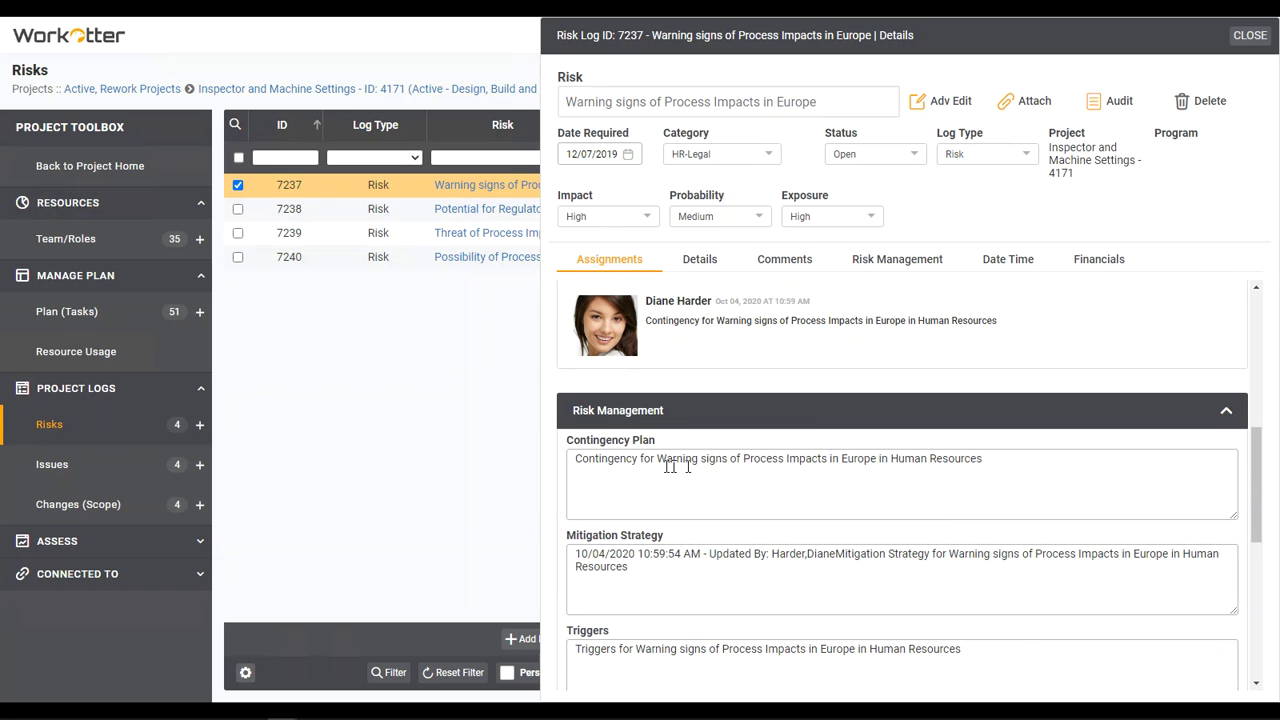
pyautogui.scroll(-2, 929, 500)
pyautogui.scroll(1, 929, 500)
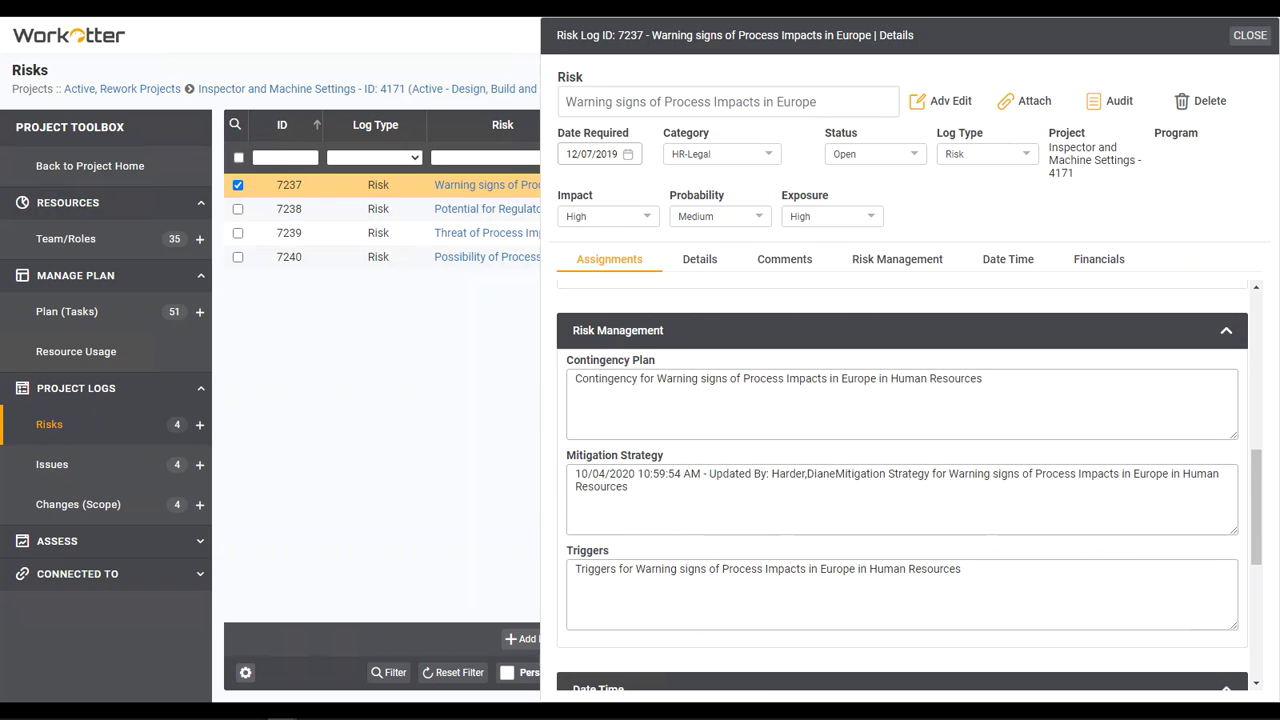
pyautogui.scroll(6, 674, 491)
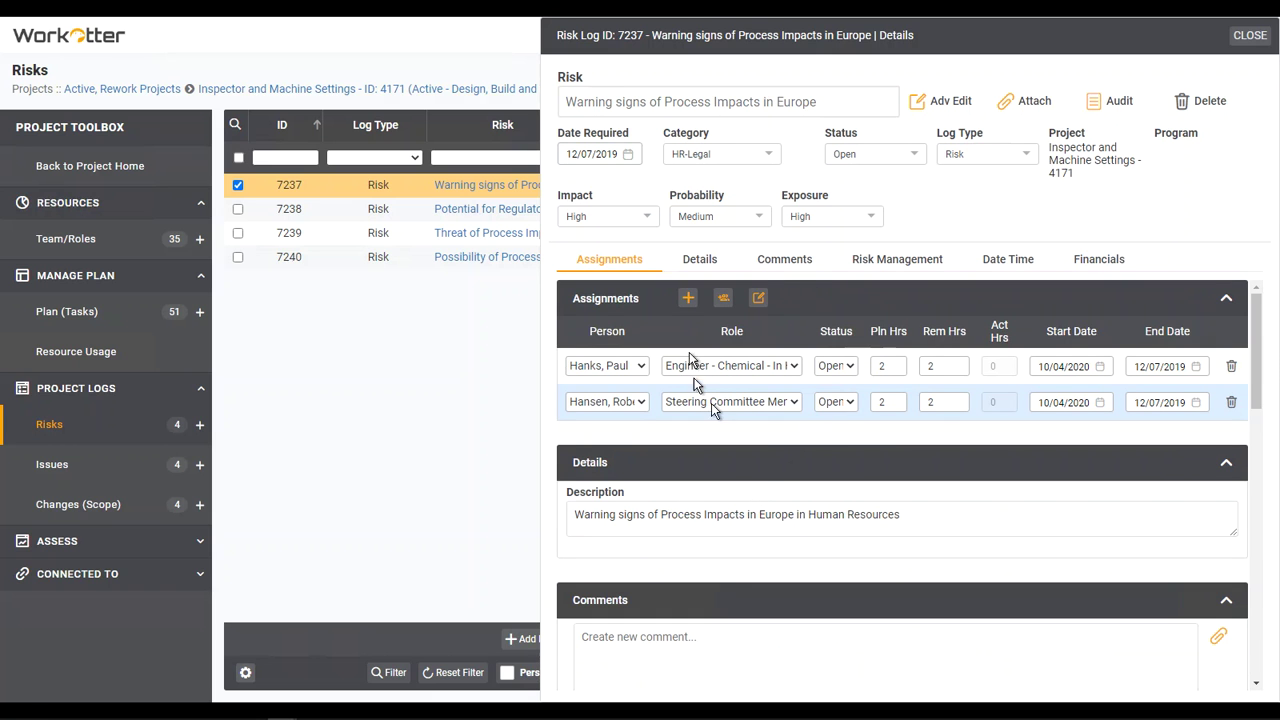
pyautogui.click(1248, 38)
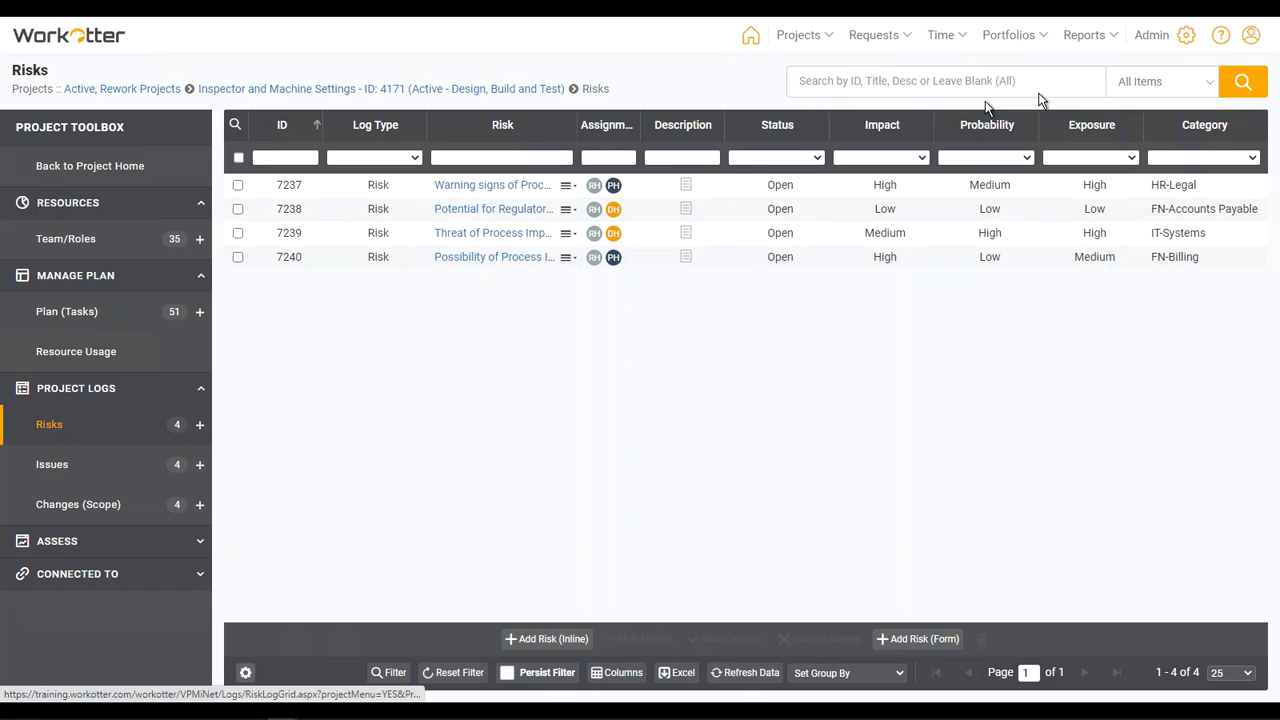
pyautogui.click(776, 212)
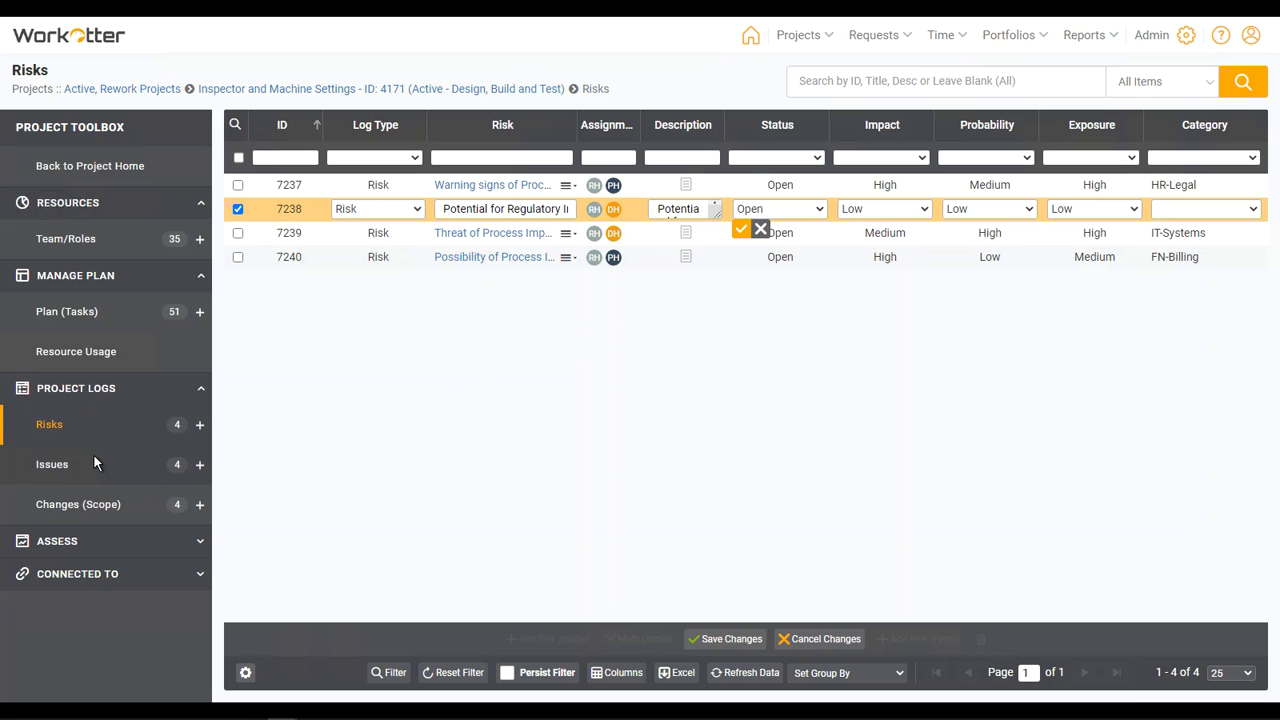
# Open Set Project Status under ASSESS and start a new report from the two-report list.
pyautogui.click(95, 552)
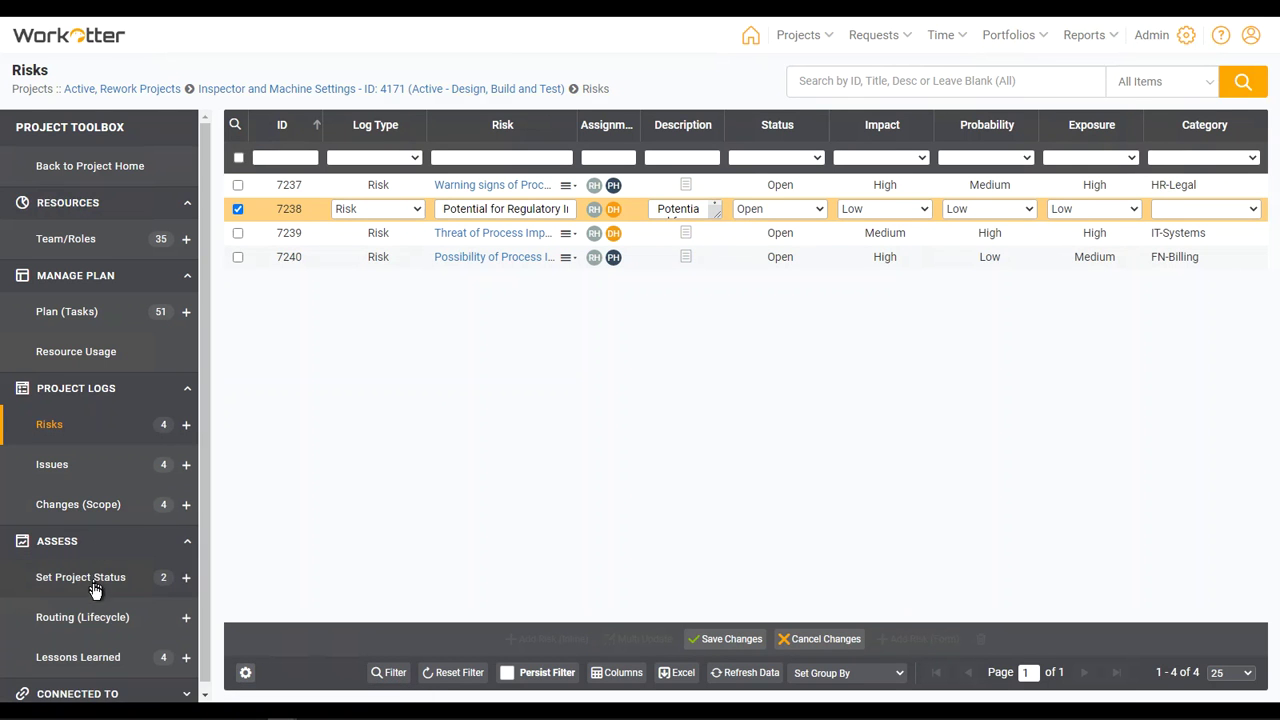
pyautogui.click(95, 590)
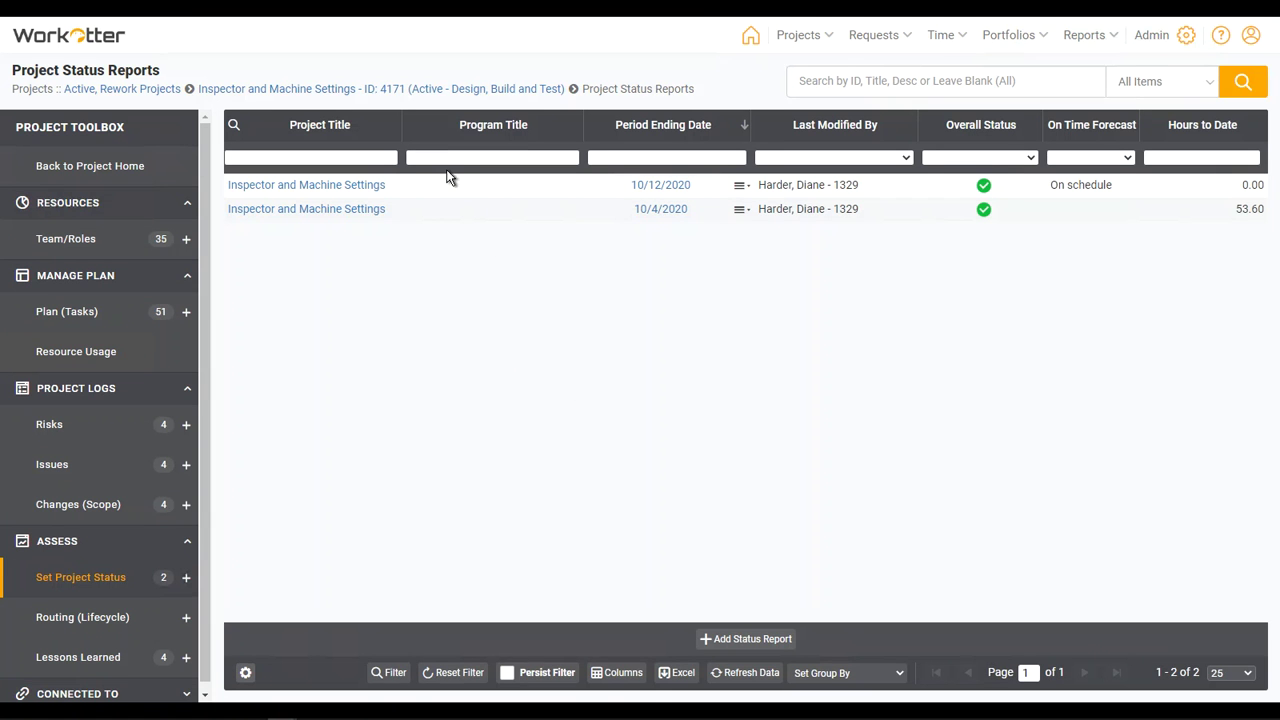
pyautogui.click(748, 645)
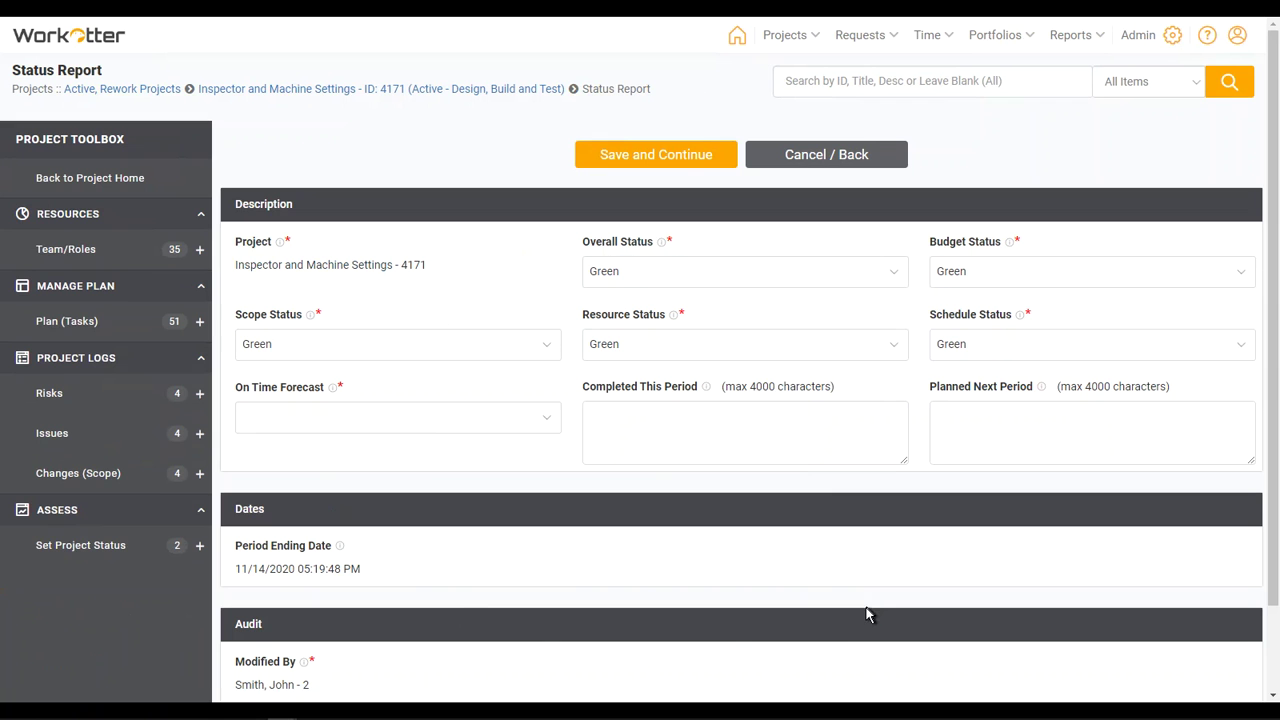
# Rate Overall and Resource status Red, Scope Yellow, and On Time Forecast Over 75% late.
pyautogui.click(680, 277)
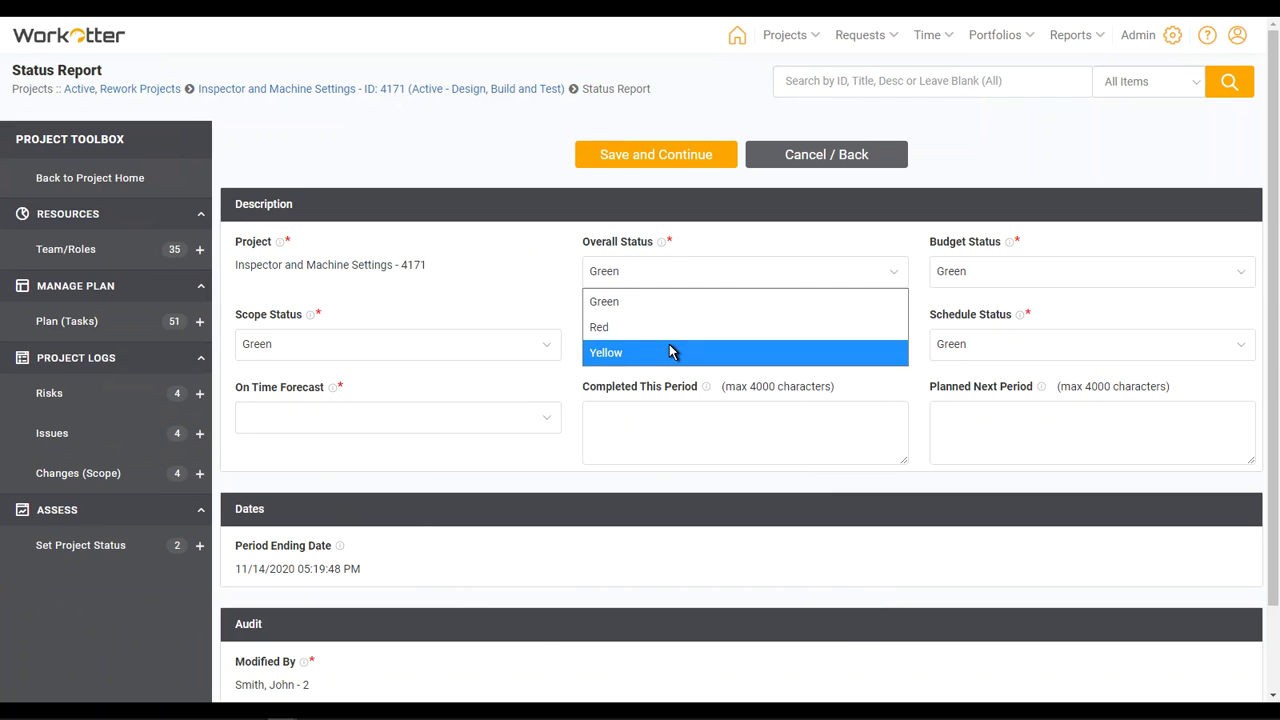
pyautogui.click(670, 327)
pyautogui.click(634, 347)
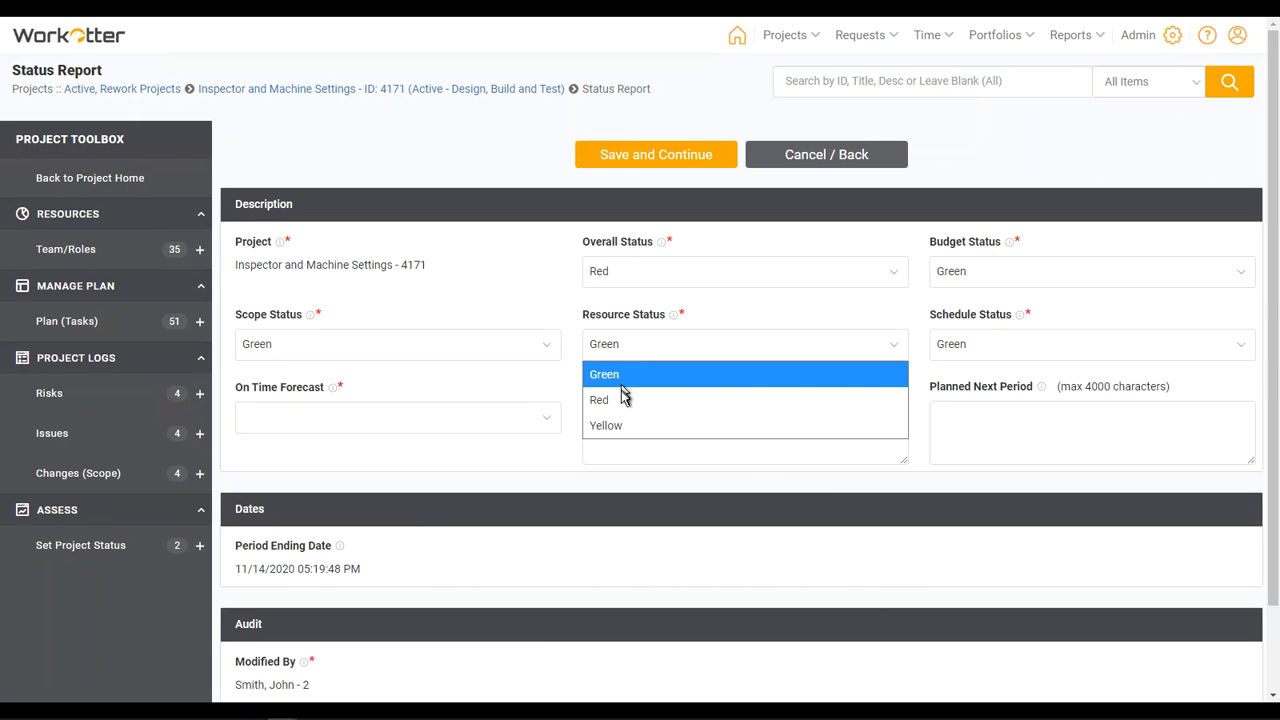
pyautogui.click(623, 396)
pyautogui.click(461, 350)
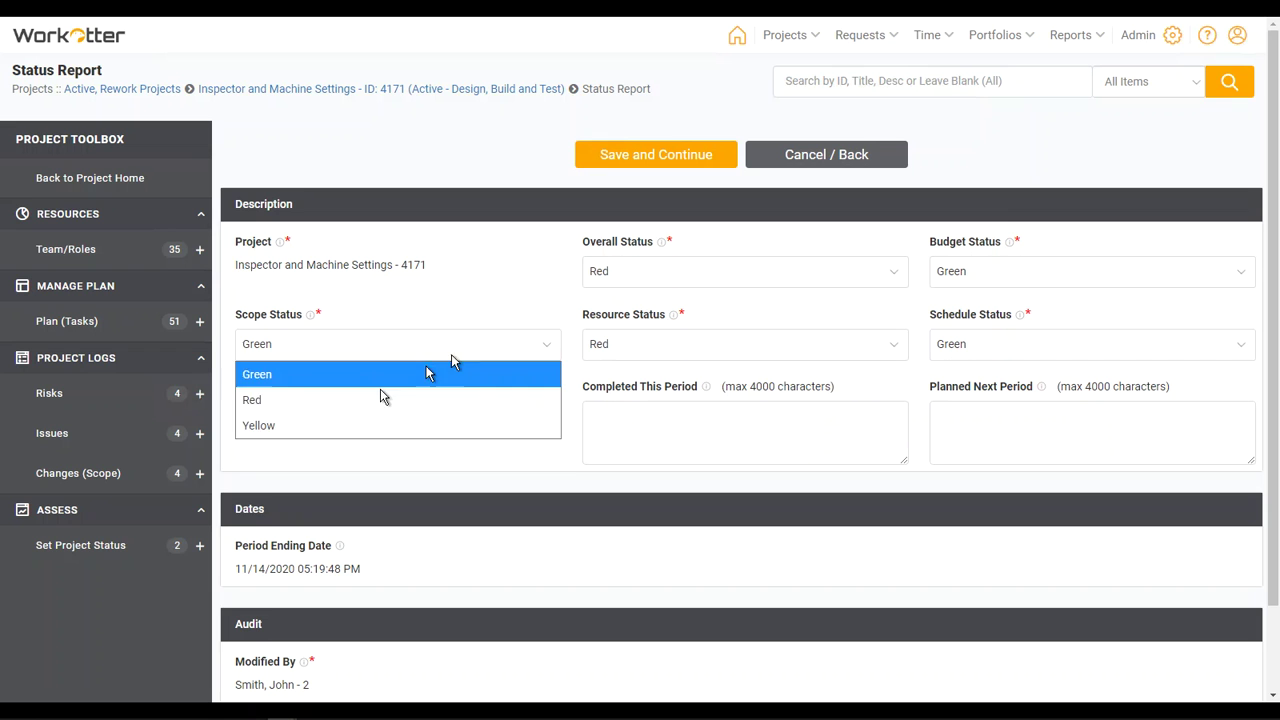
pyautogui.click(337, 424)
pyautogui.click(348, 430)
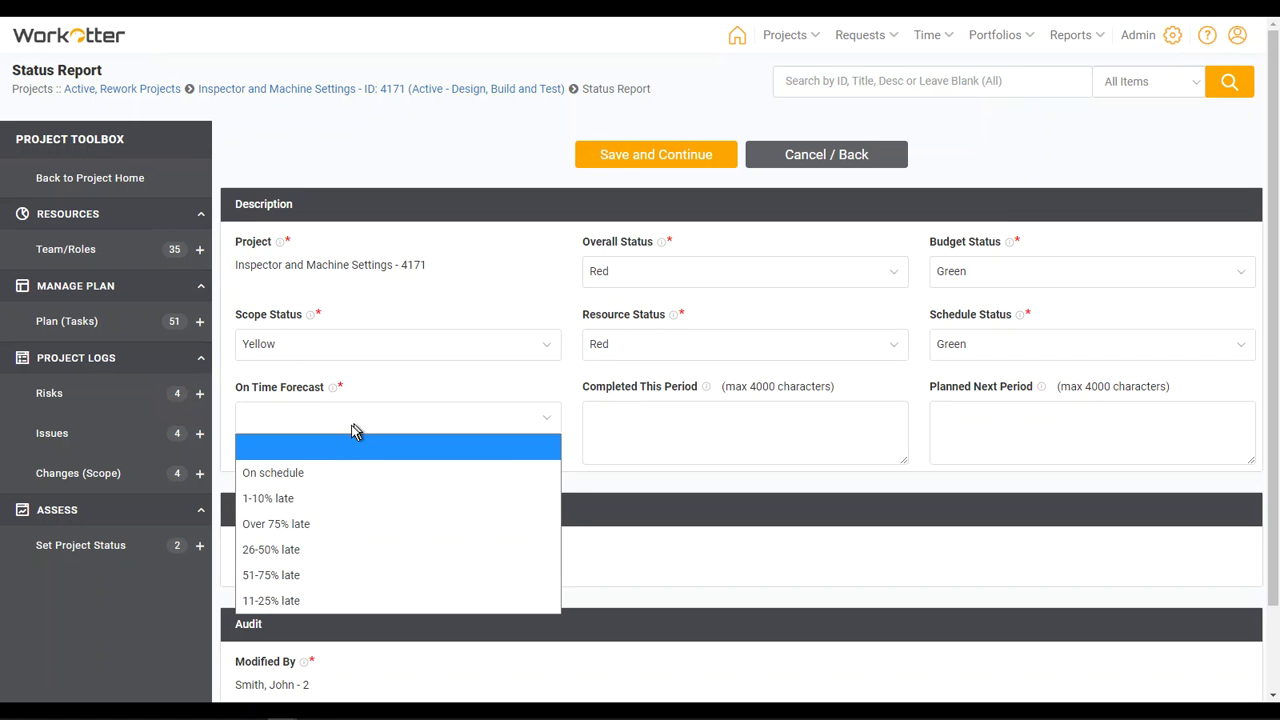
pyautogui.click(310, 523)
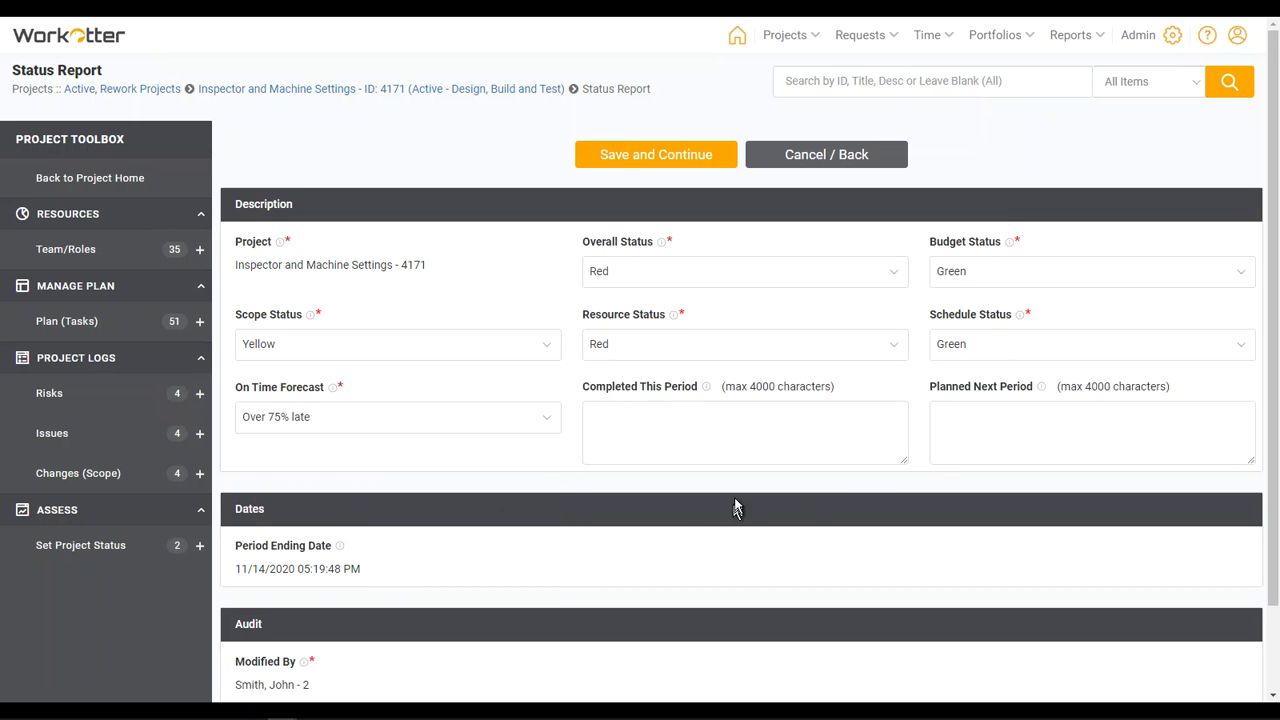
# Enter 'Completed' and 'Planne' as period notes and save the status report.
pyautogui.click(732, 430)
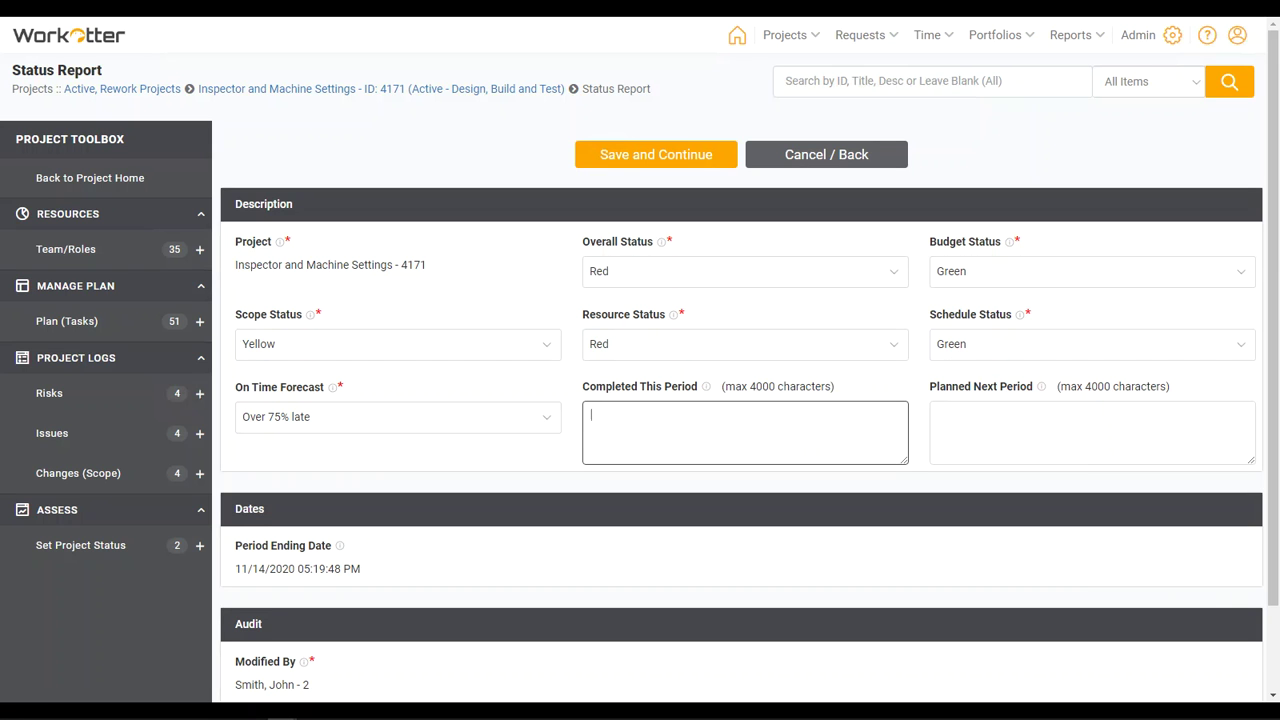
pyautogui.write('Completed')
pyautogui.press('Tab')
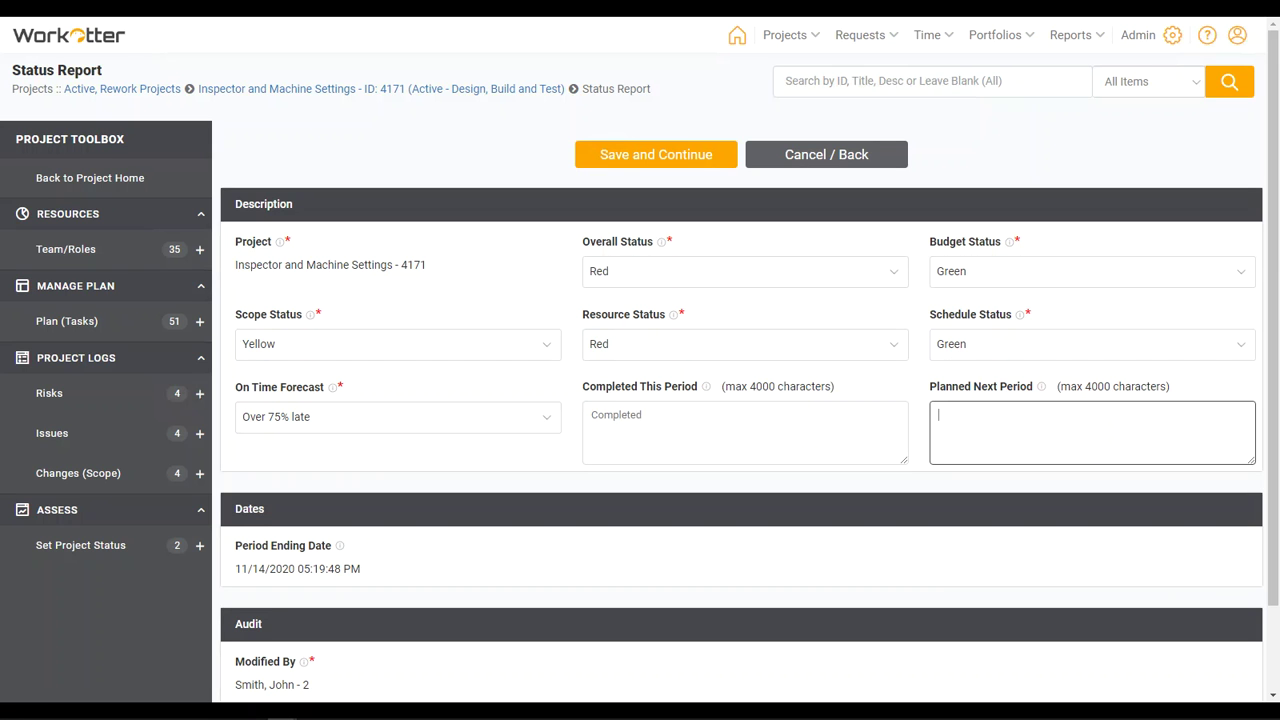
pyautogui.write('Planned')
pyautogui.click(660, 158)
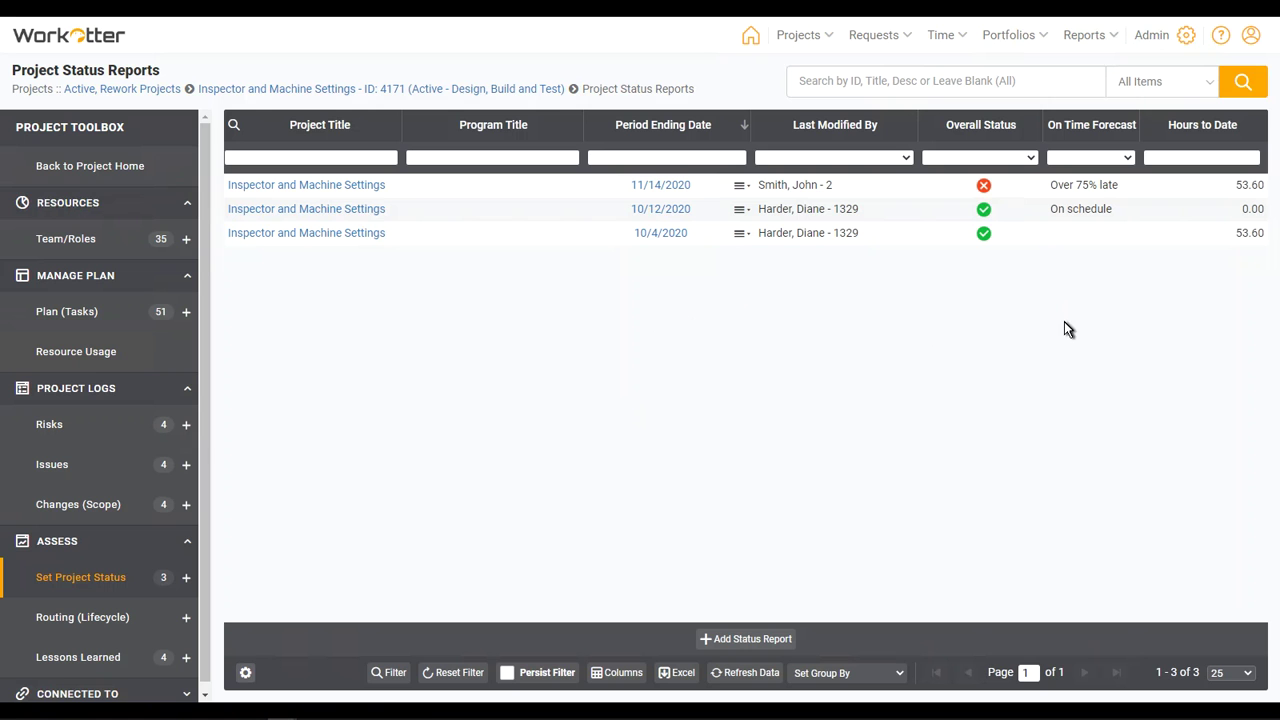
# Go back to project 4171's home page and show its REPORTS gallery.
pyautogui.click(95, 168)
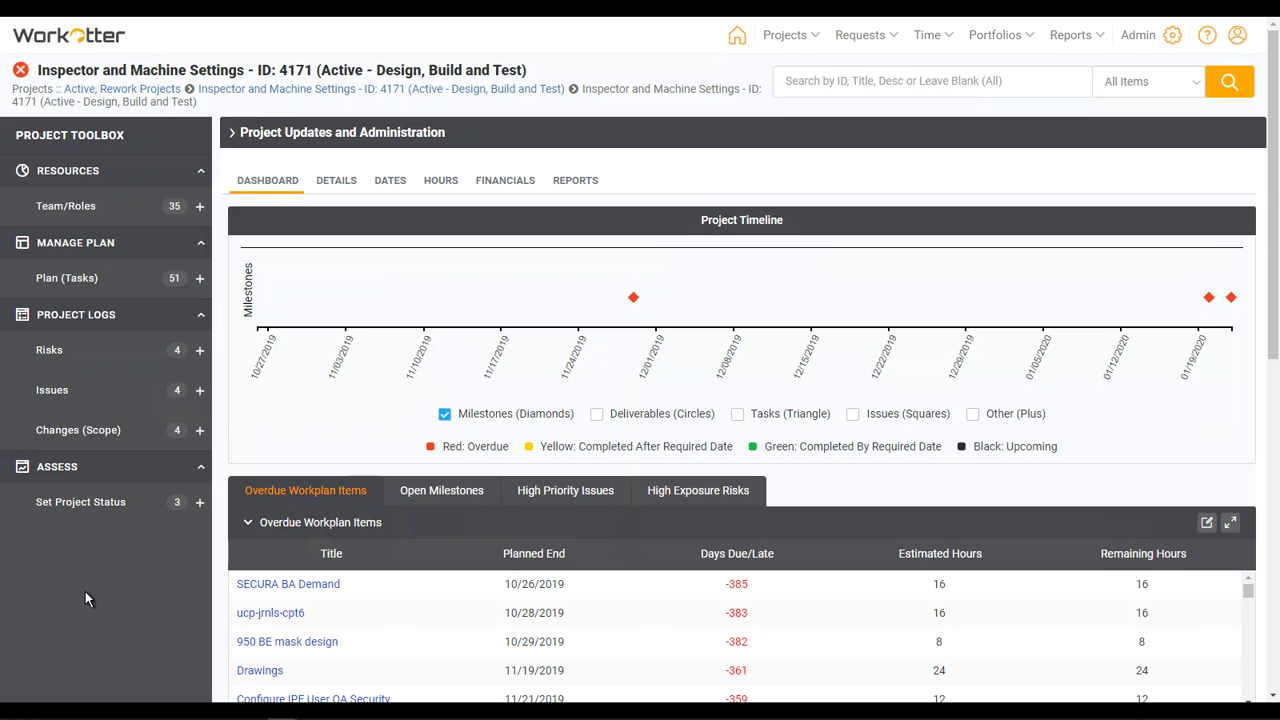
pyautogui.click(575, 181)
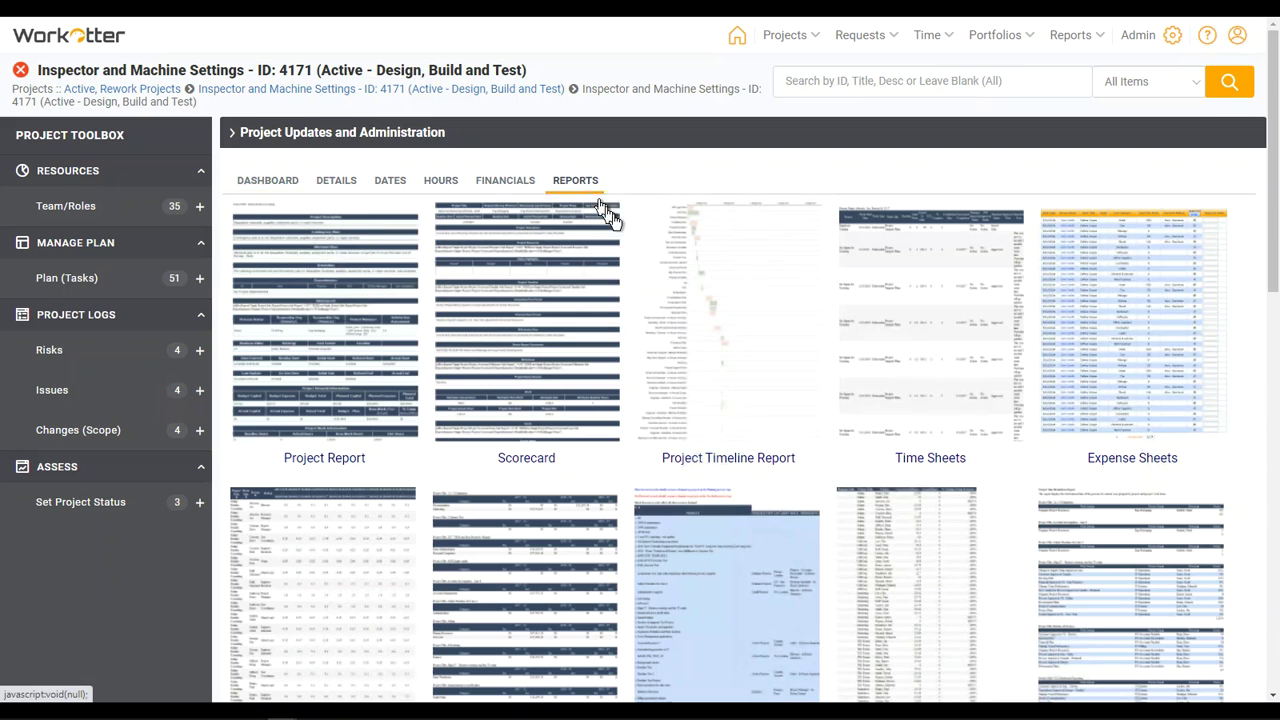